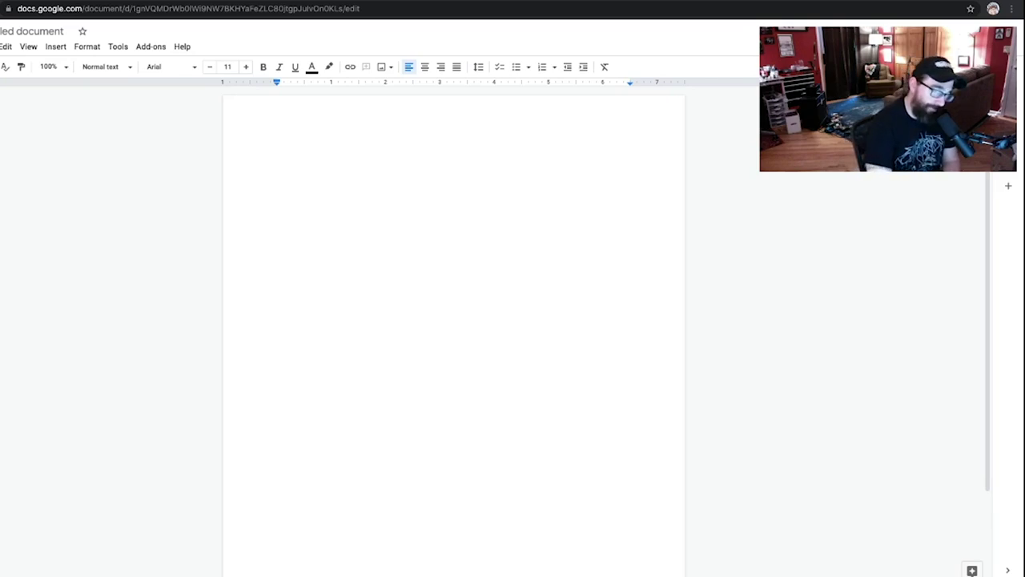
Place the cursor on the first line of the blank Untitled document.
click(309, 158)
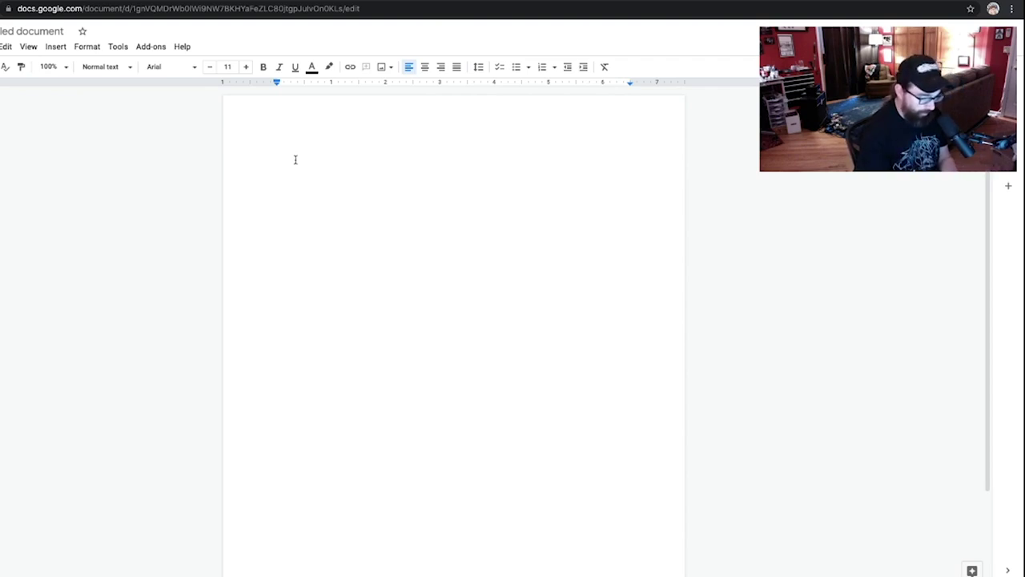
Type 'Murder Falcon Short Story', 'Issue 01' and the author's name on separate lines, then a blank line.
text(D)
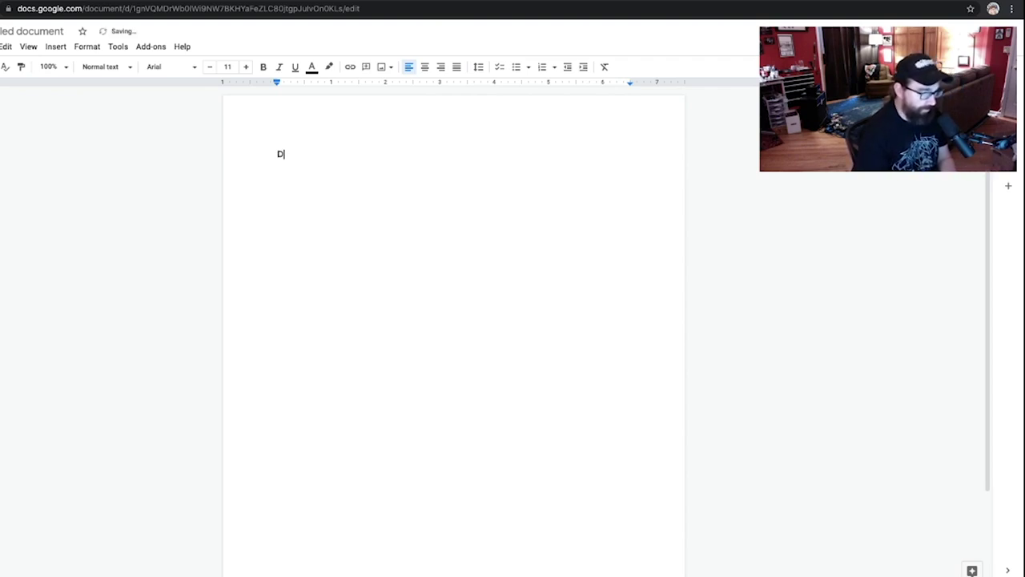
key(BackSpace)
text(Mur)
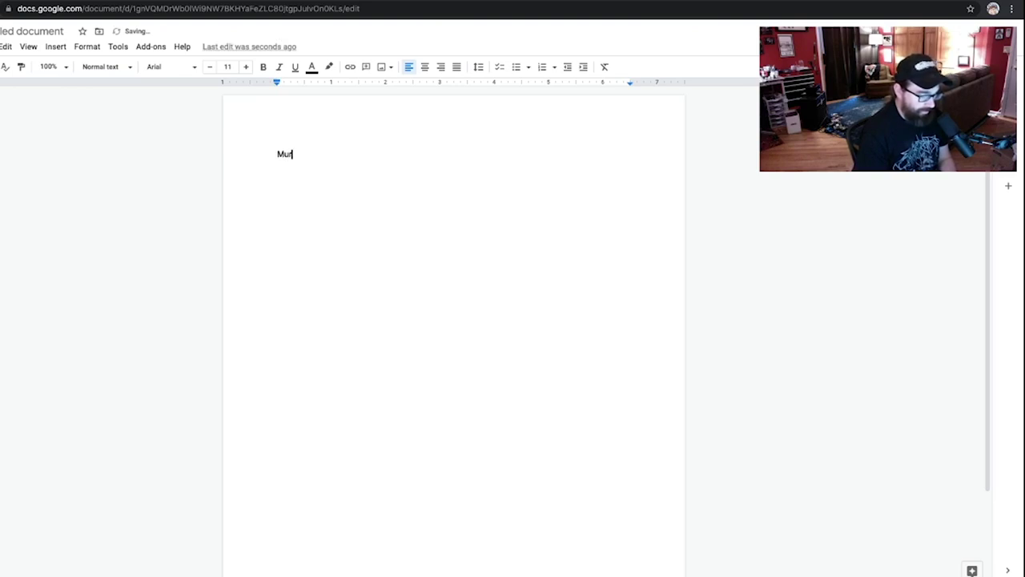
text(der Falcon Short Story)
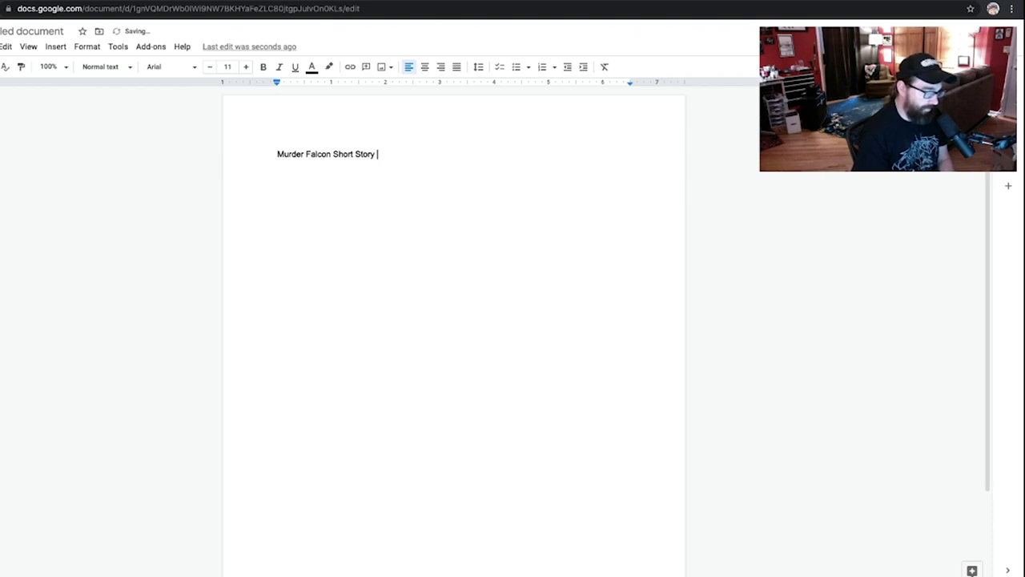
key(Return)
text(Issue 0)
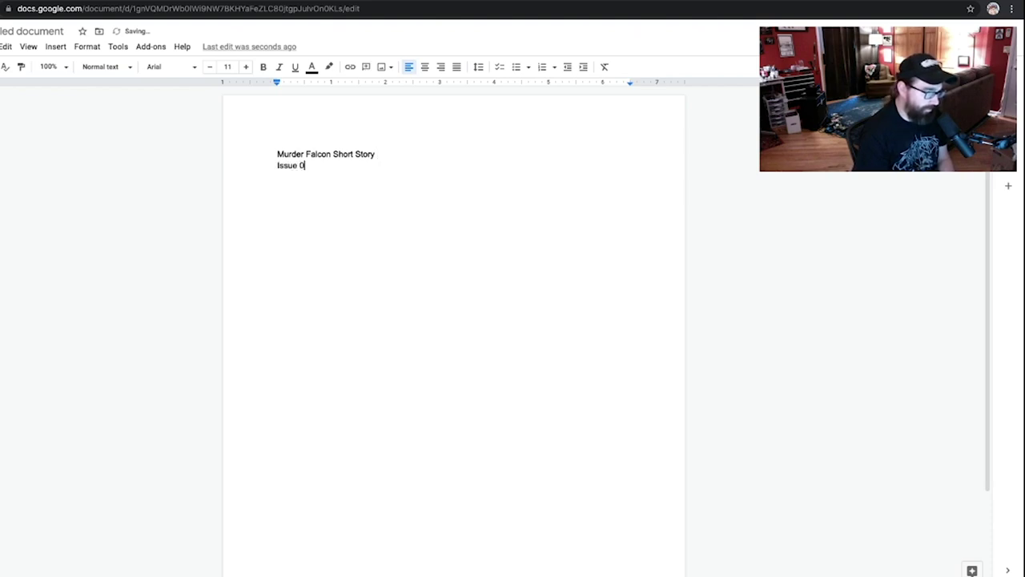
text(1)
key(Return)
text(D)
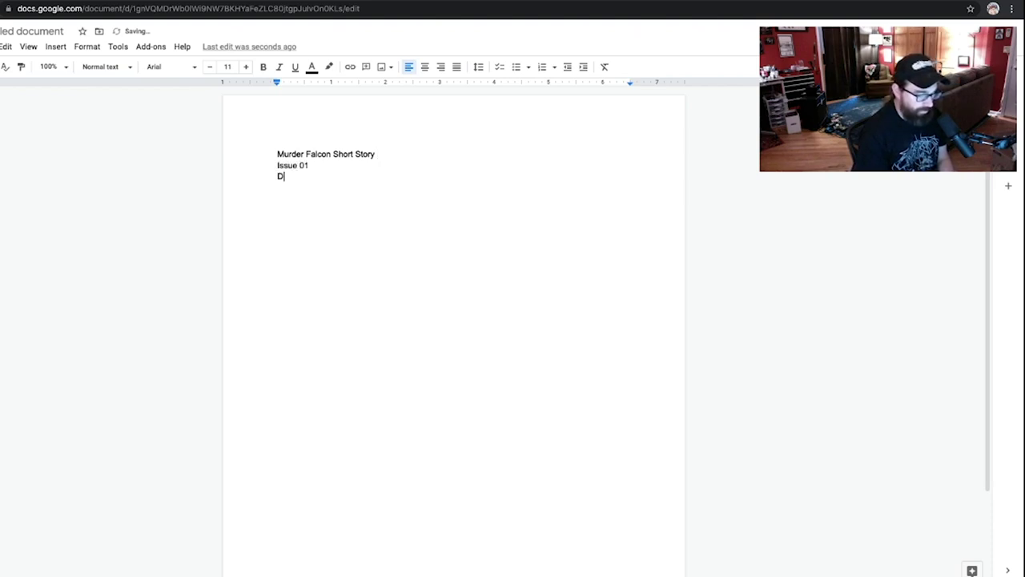
text(aniel Warren Johnson)
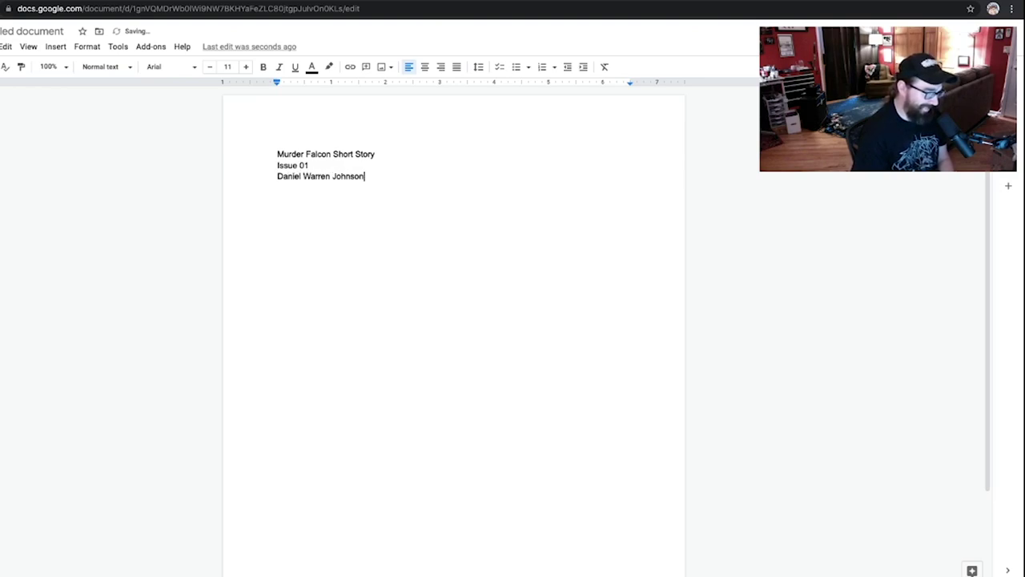
key(Return)
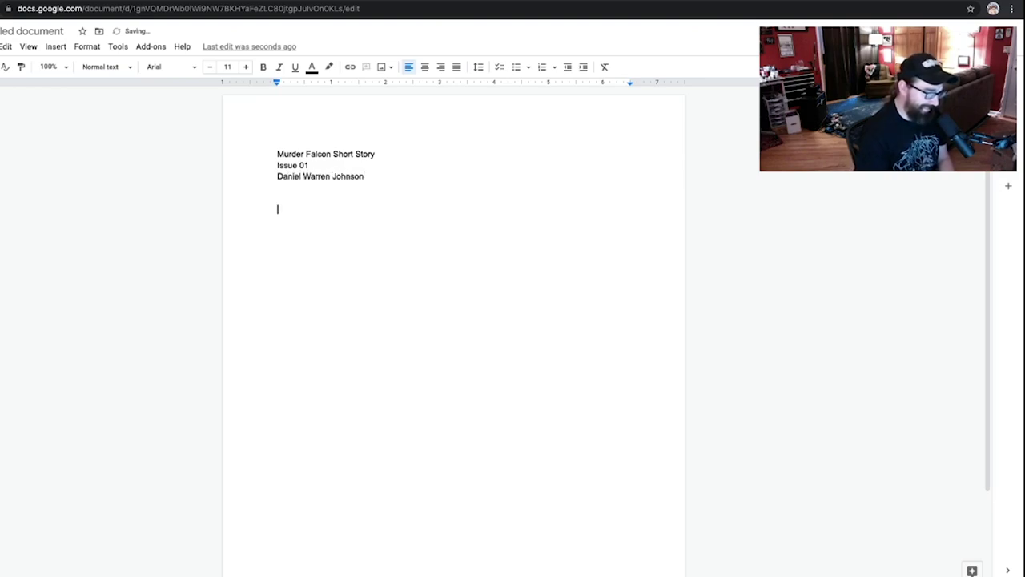
Bold the three title lines, then switch bold off on the empty line below.
drag(370, 196, 248, 144)
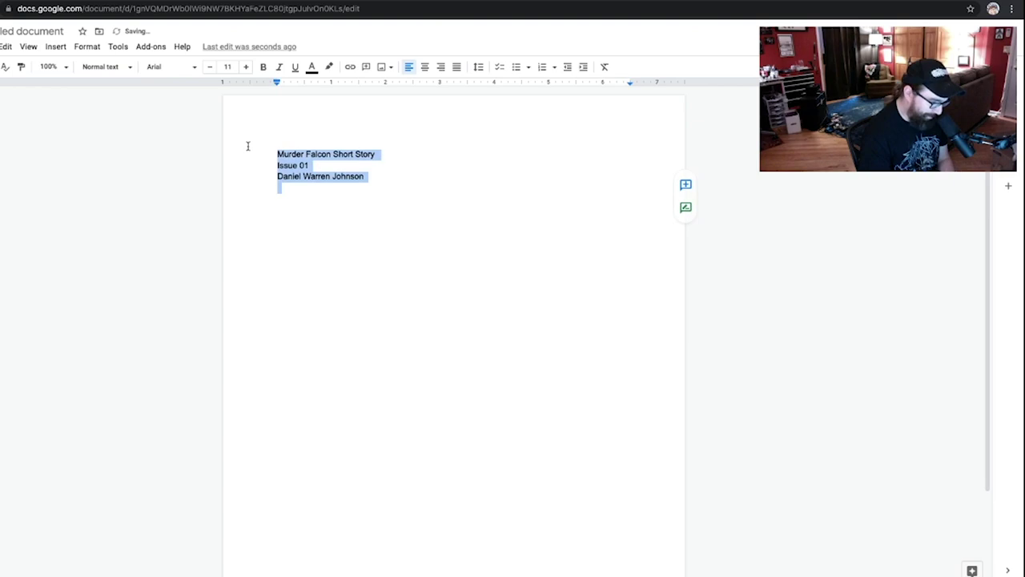
click(263, 68)
click(293, 202)
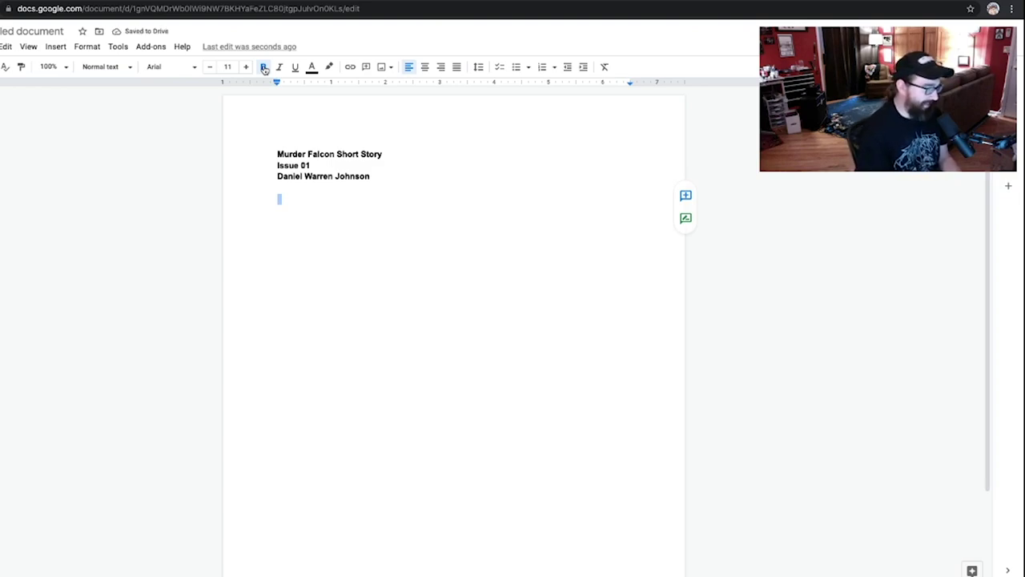
click(264, 69)
text(1))
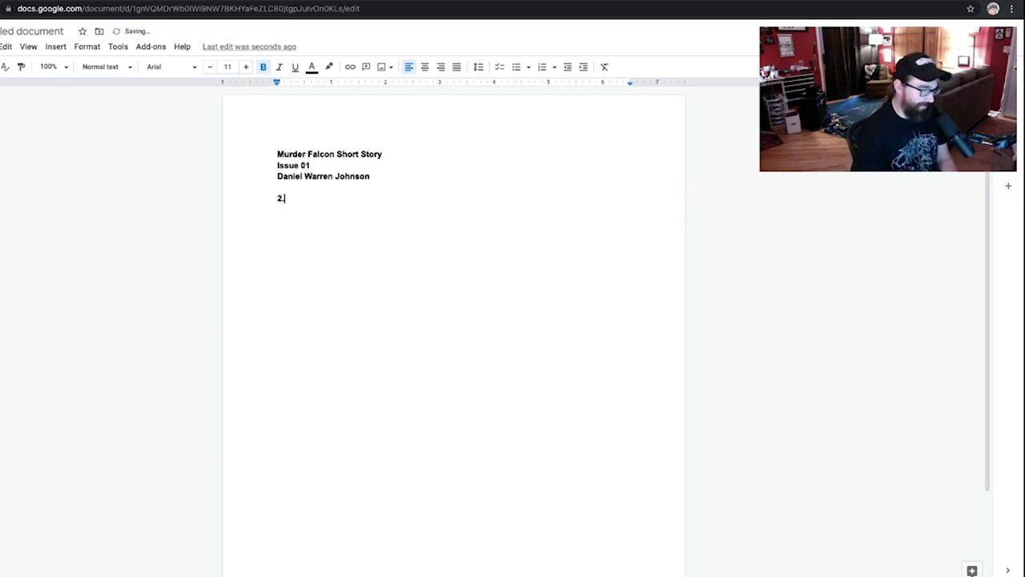
key(BackSpace)
key(BackSpace)
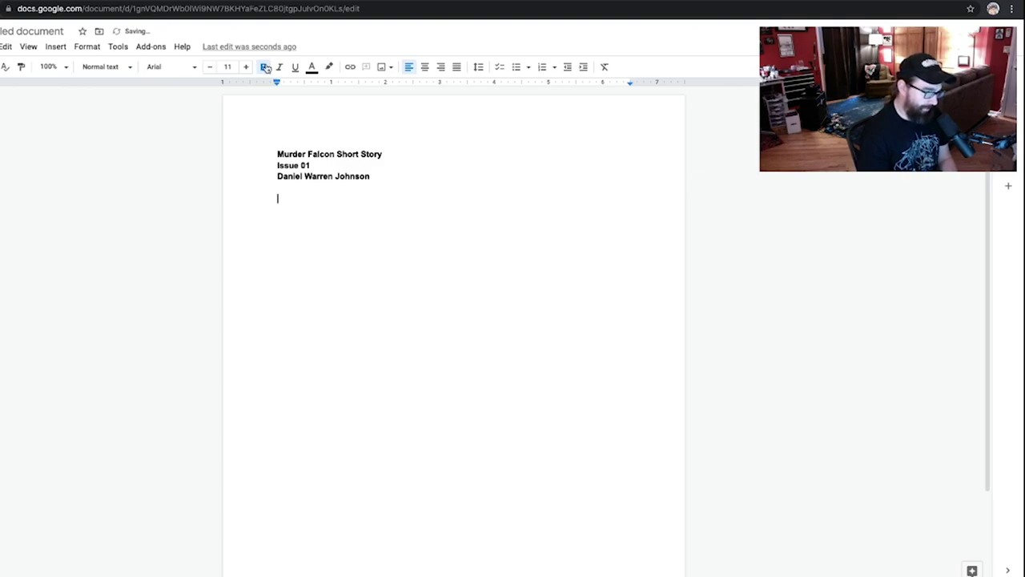
click(265, 68)
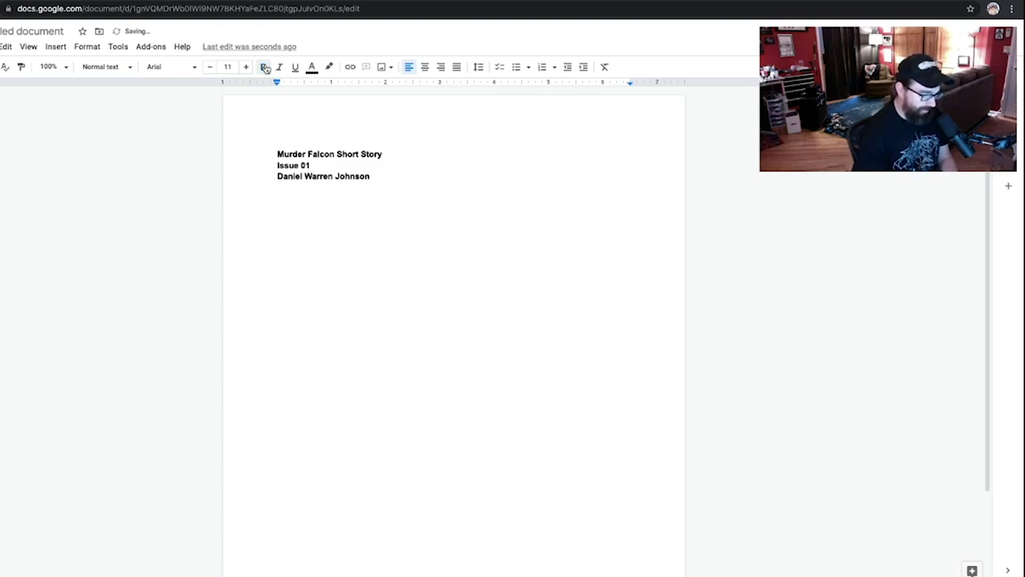
Type lines numbered 1. through 8., leaving a blank line below the list.
text(1.)
key(Return)
text(2.)
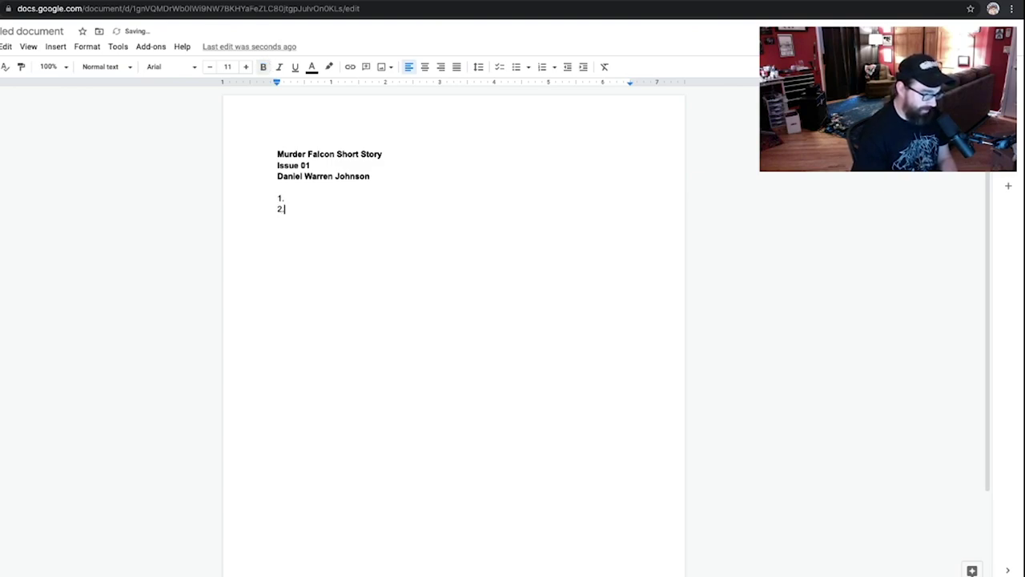
key(Return)
text(3.)
key(Return)
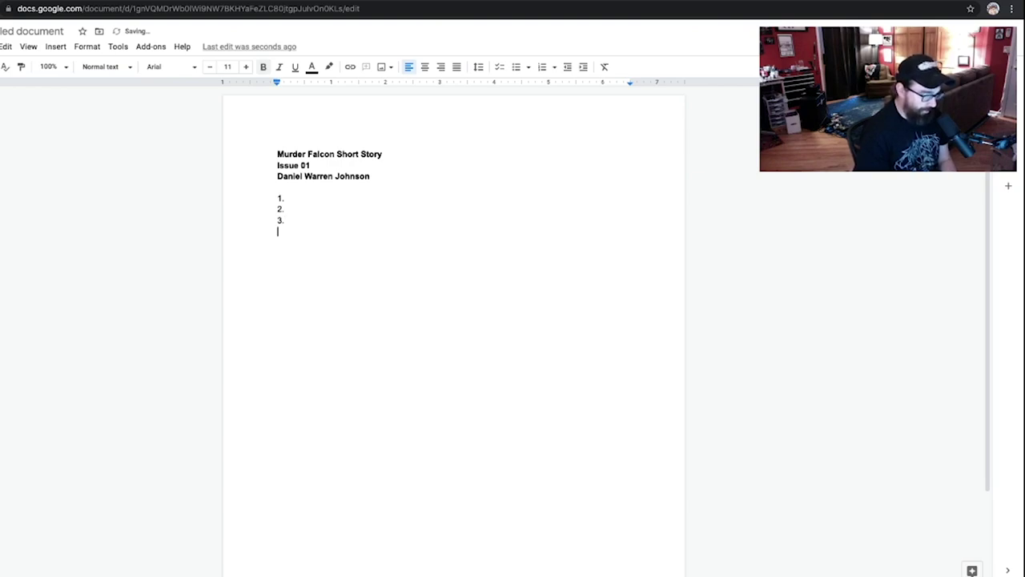
text(4.)
key(Return)
text(\5)
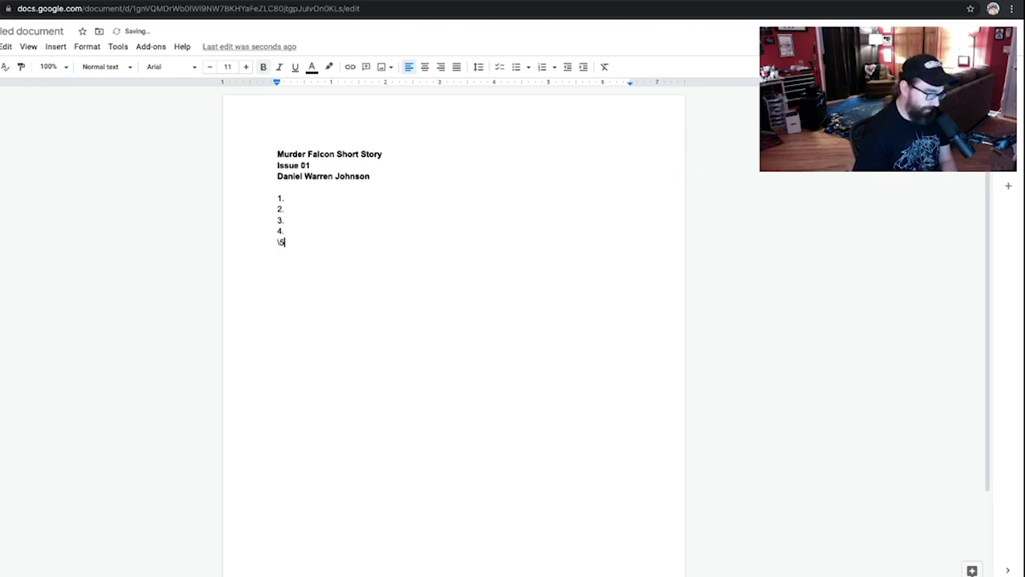
key(BackSpace)
key(BackSpace)
text(5.)
key(Return)
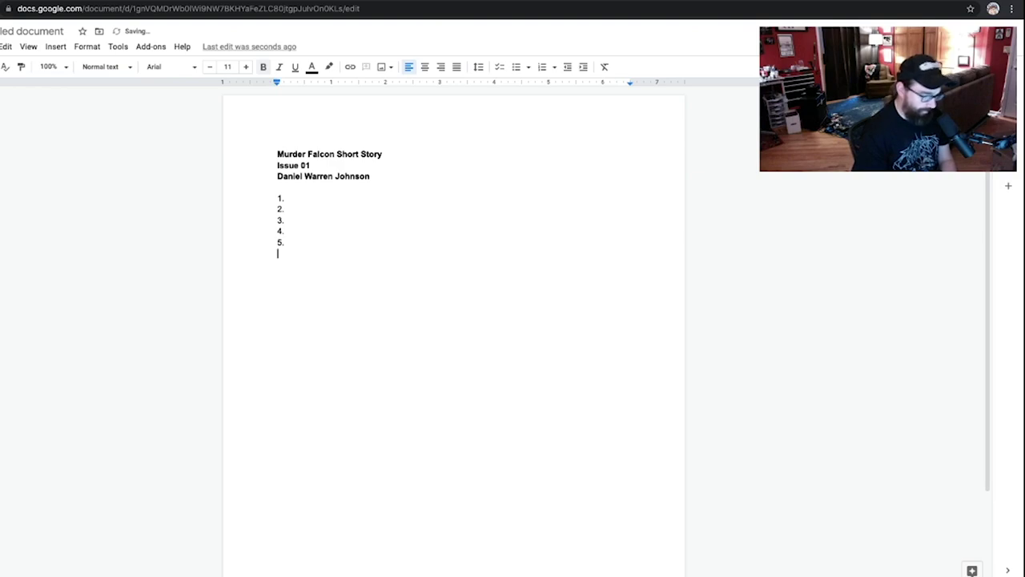
text(6.)
key(Return)
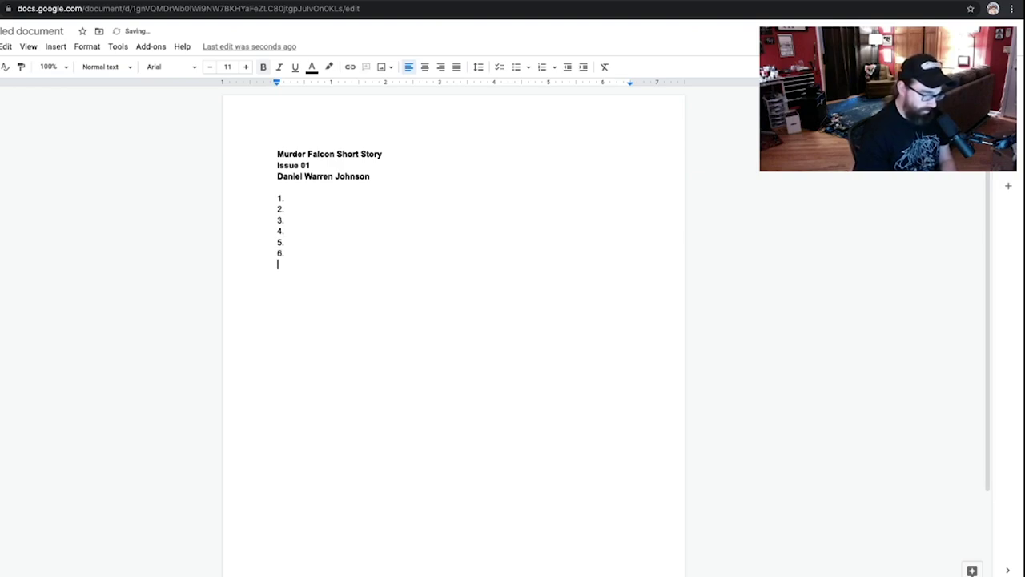
text(7.)
key(Return)
text(8.)
key(Return)
key(Return)
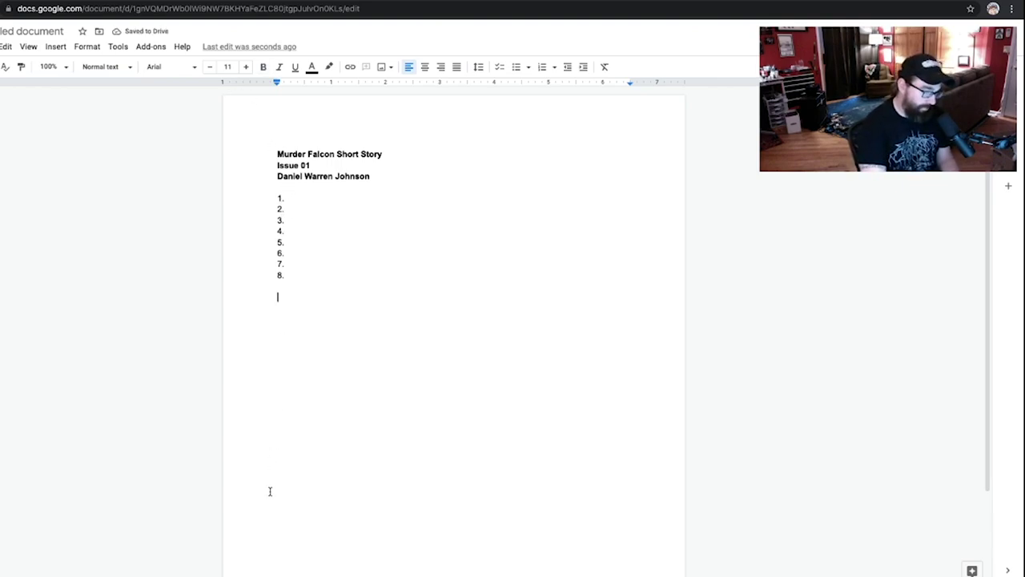
click(306, 196)
Indent beat 1 and write 'Open on music store, mad store worker, monsters?', then start item 2.
key(Tab)
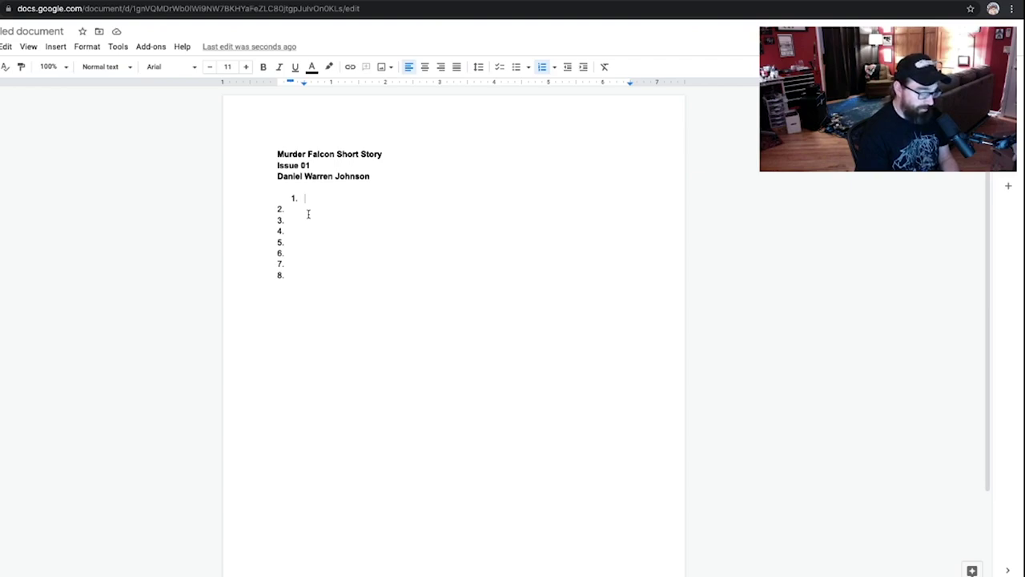
text(music store oe)
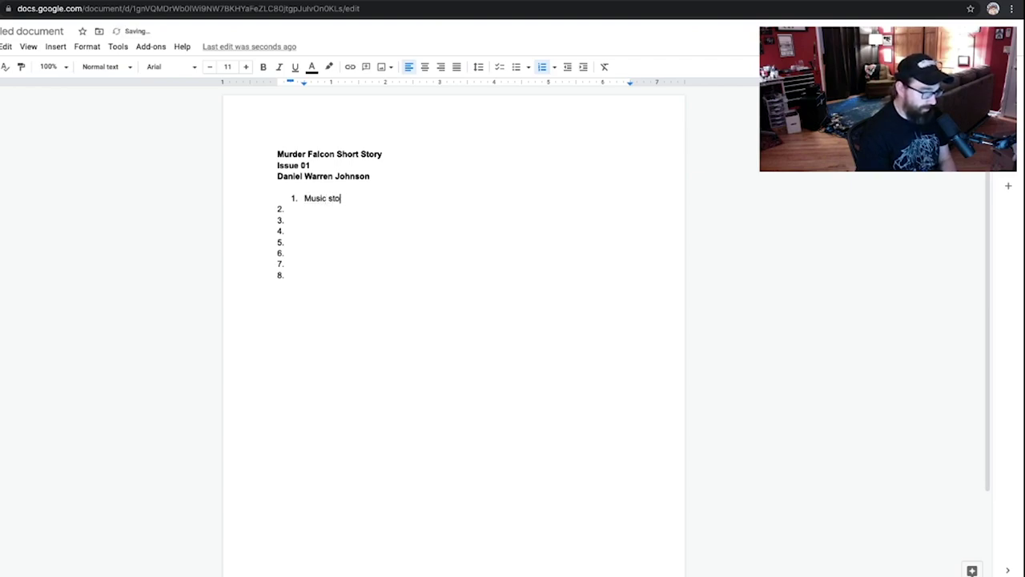
key(BackSpace)
text(pen)
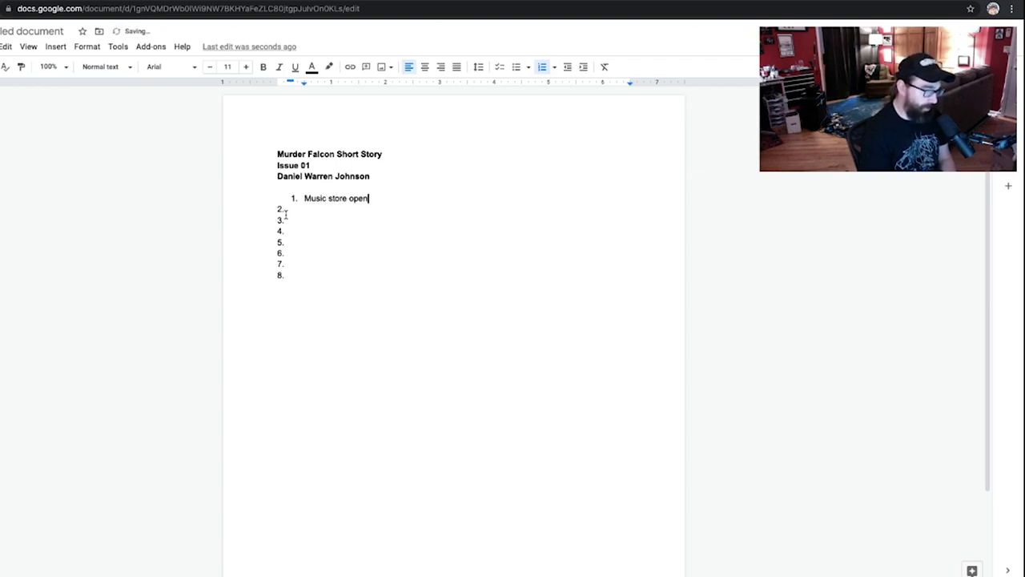
drag(305, 201, 384, 201)
text(Open )
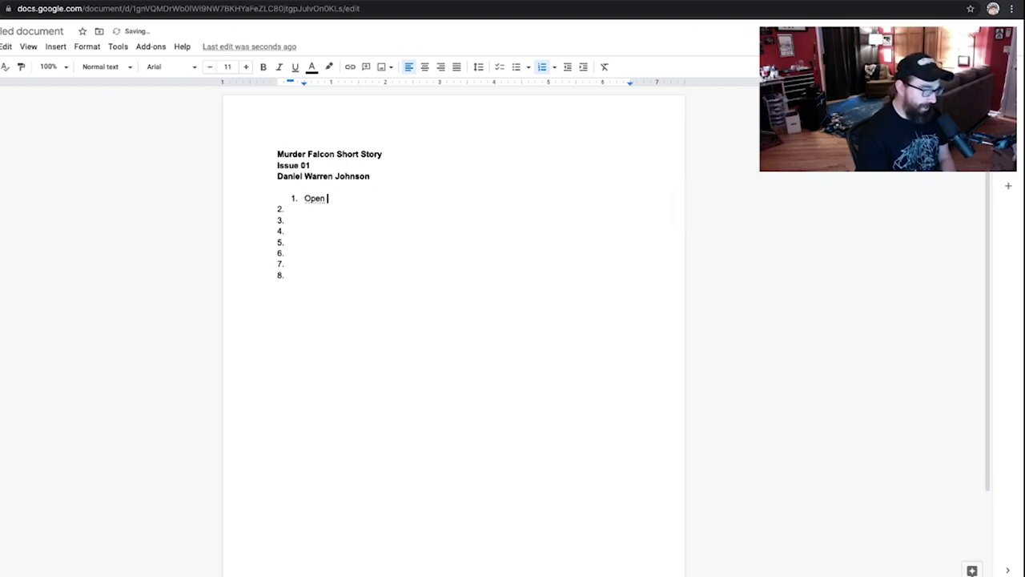
text(on music store)
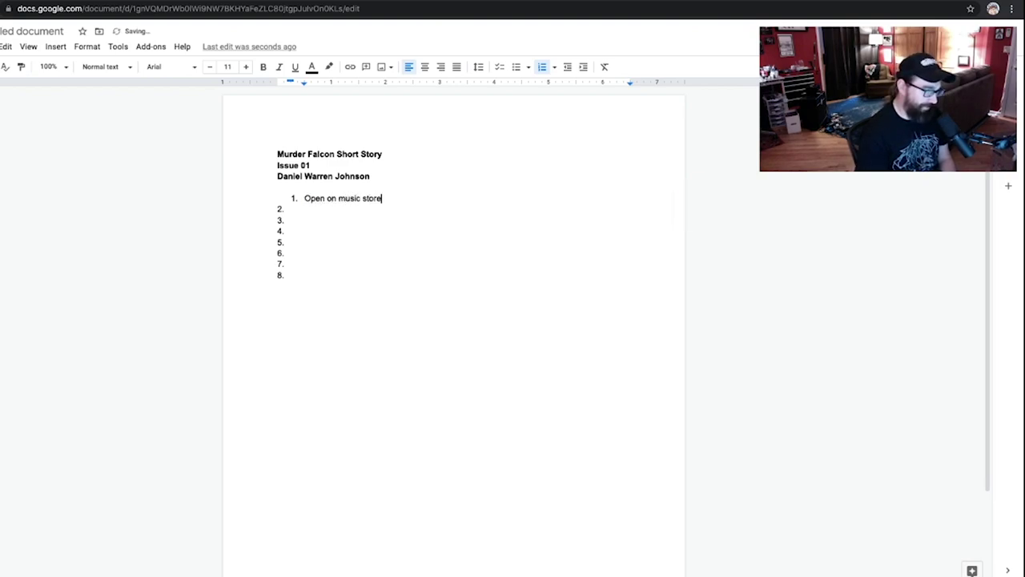
text(, mad store)
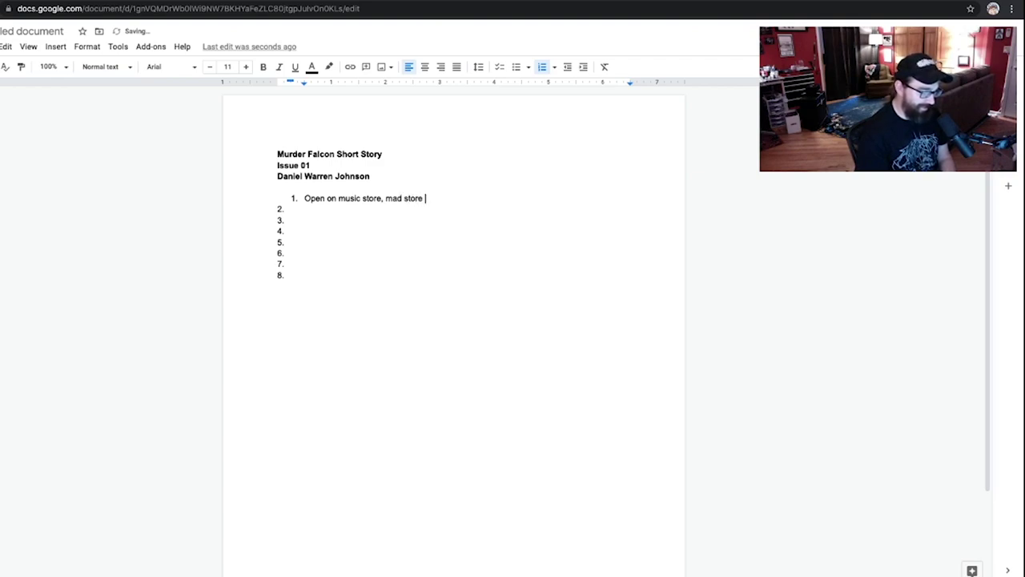
text( worker, )
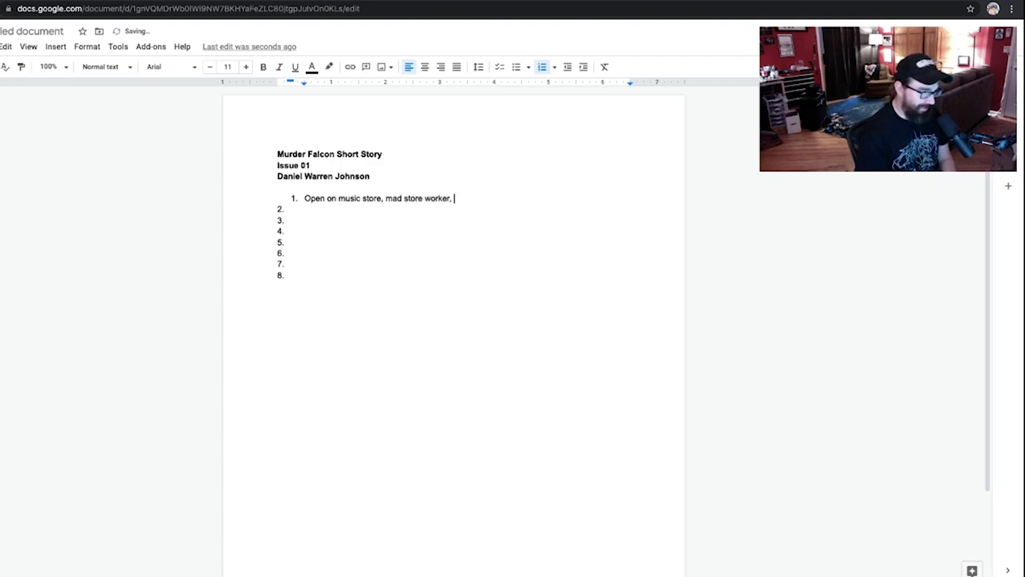
text(monsters?)
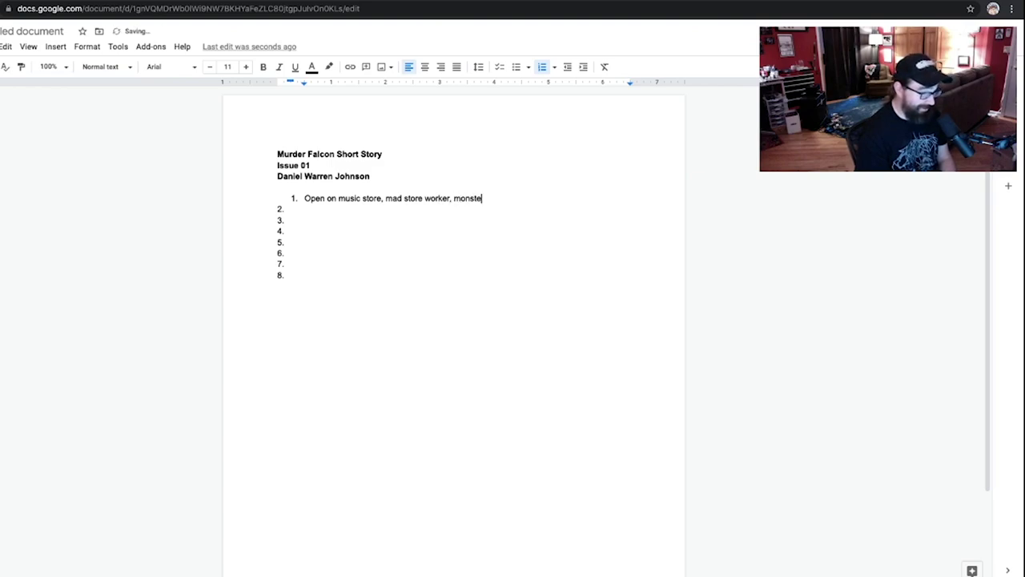
key(Return)
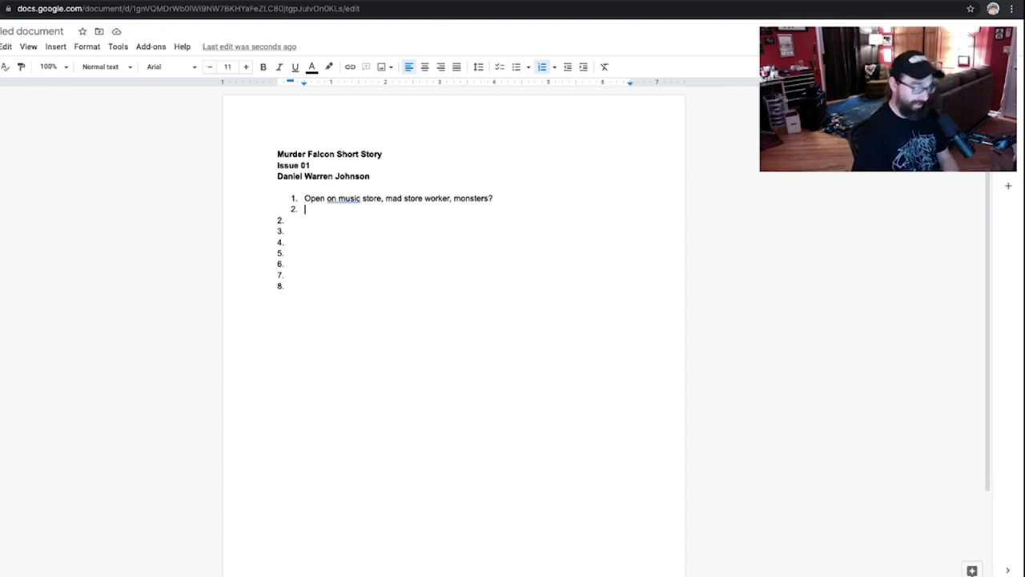
Write beat 2 about the dragon wagon crashing into the store and beat 3 'Gobins! Everywhere! OMG'.
text(murder)
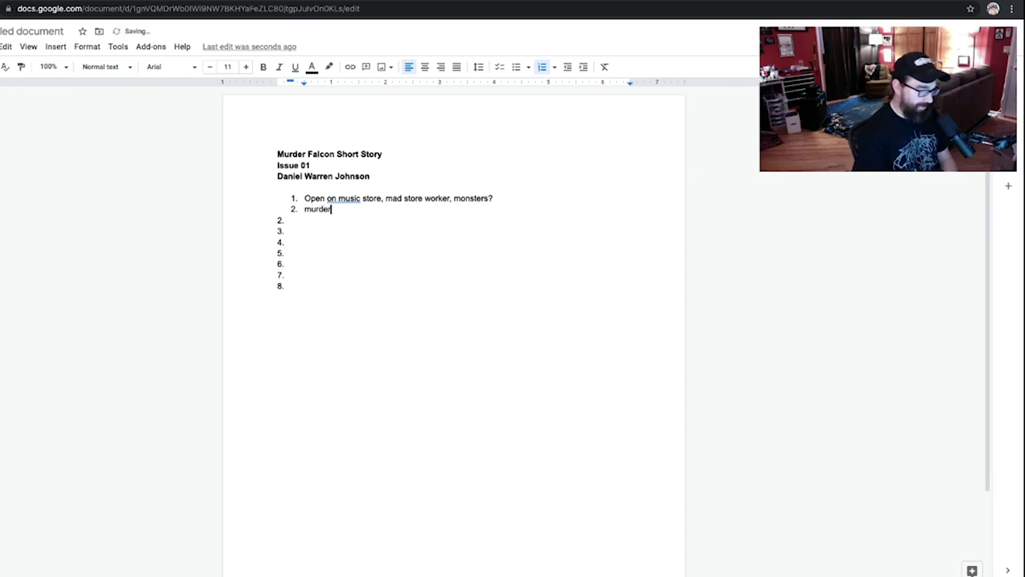
key(BackSpace)
key(BackSpace)
key(BackSpace)
key(BackSpace)
key(BackSpace)
text(Dragon wagon )
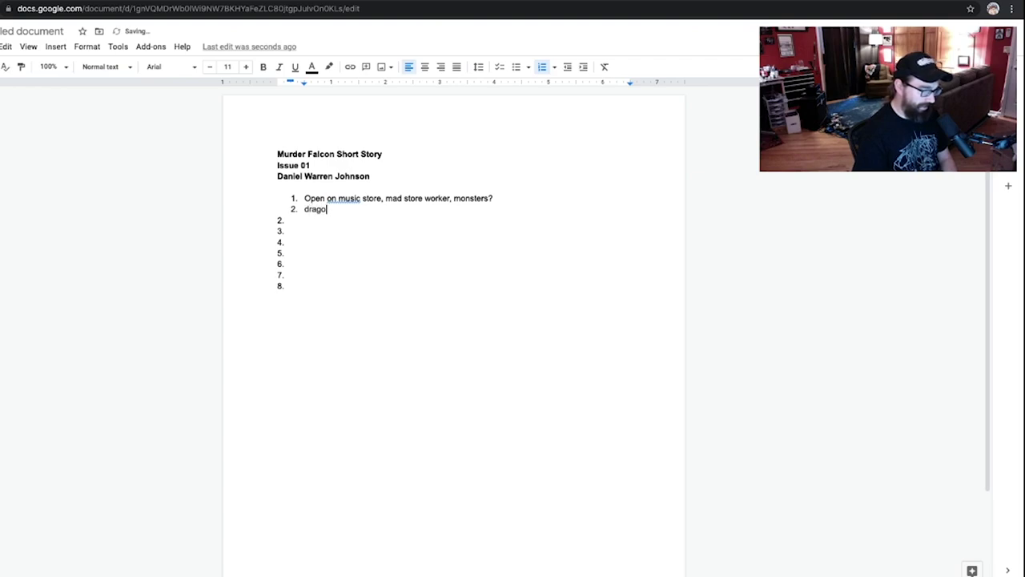
text(crashes)
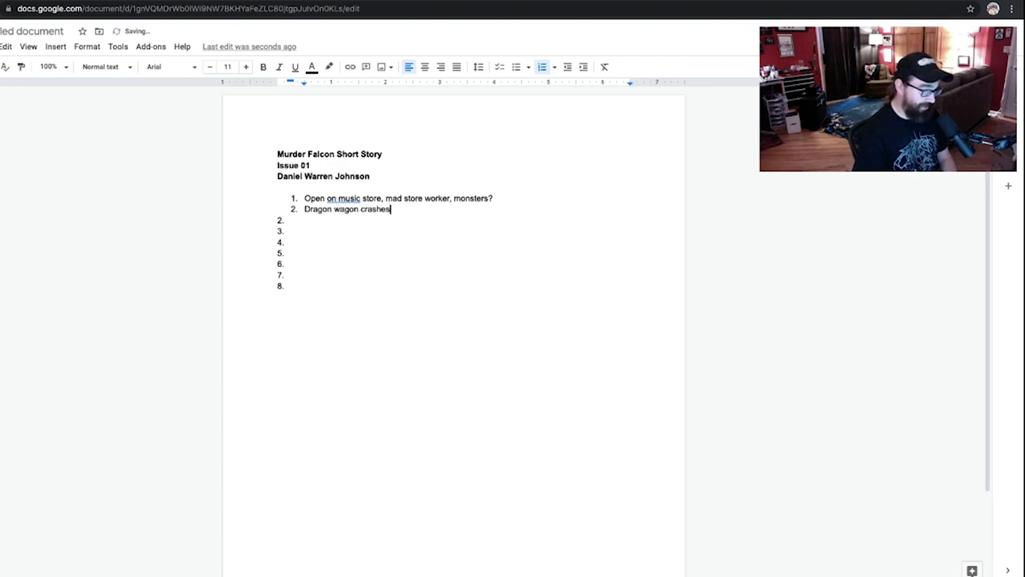
text( into front of store, MF )
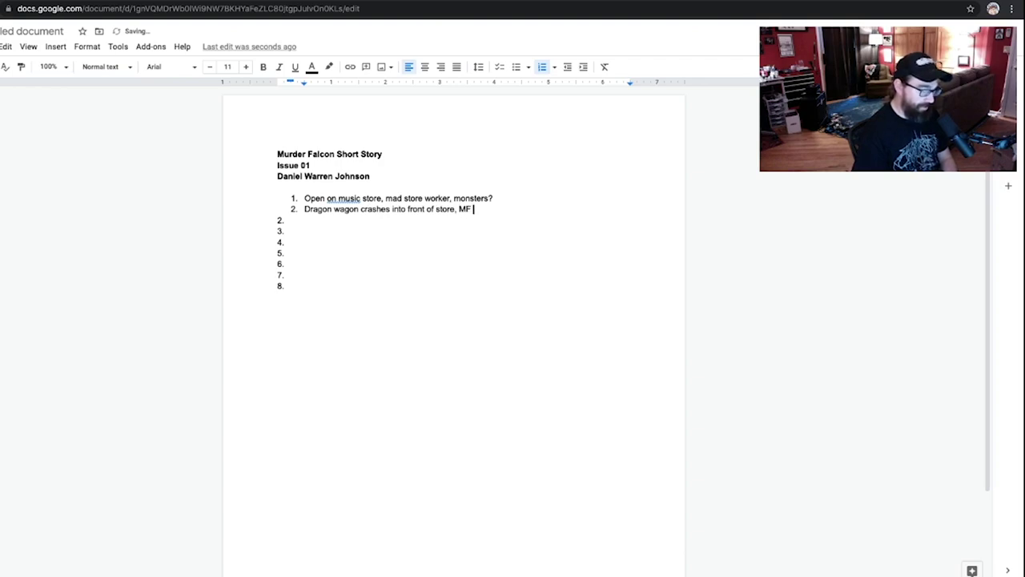
text(Jake Jo)
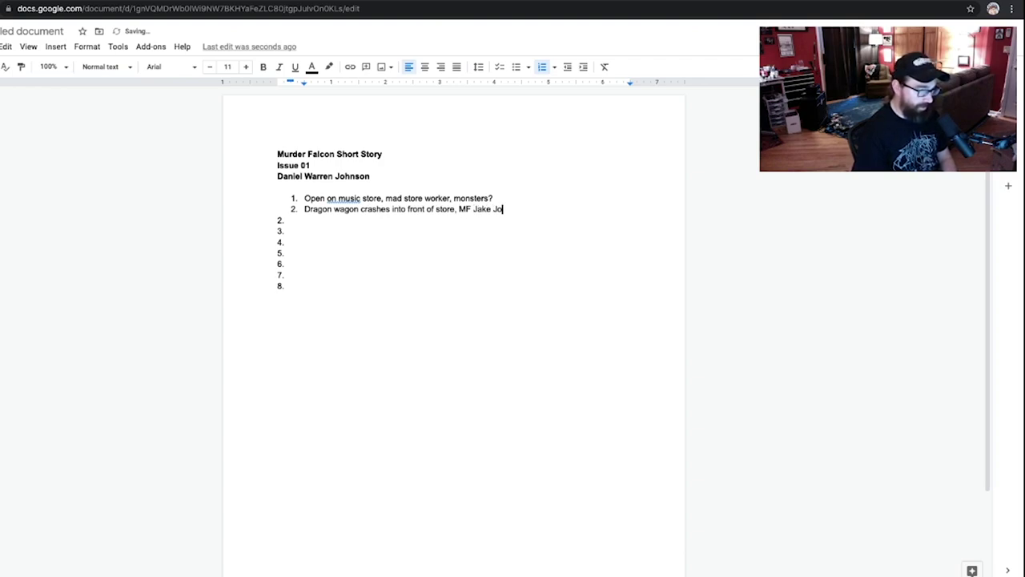
text(hann )
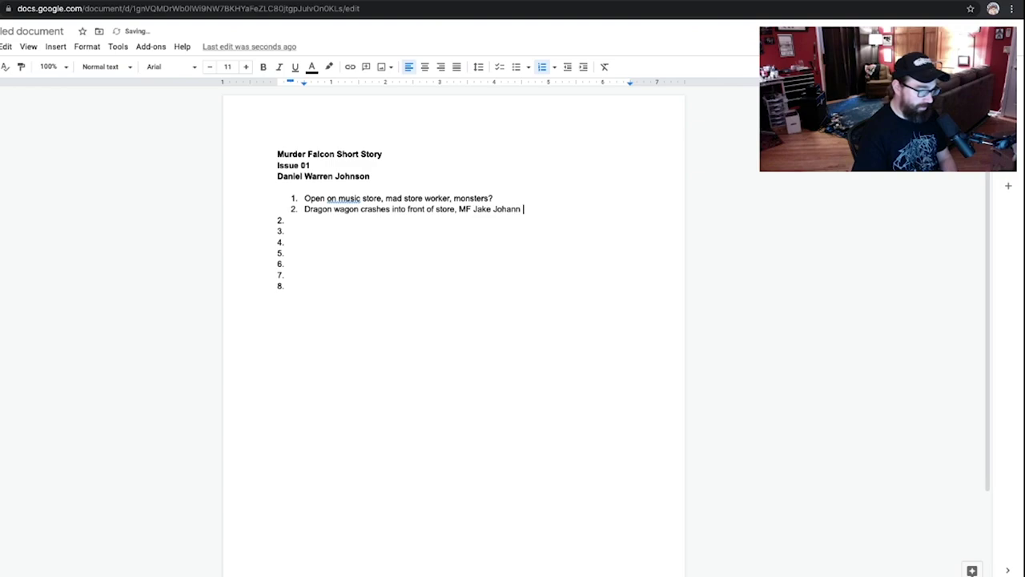
text(step out, wha)
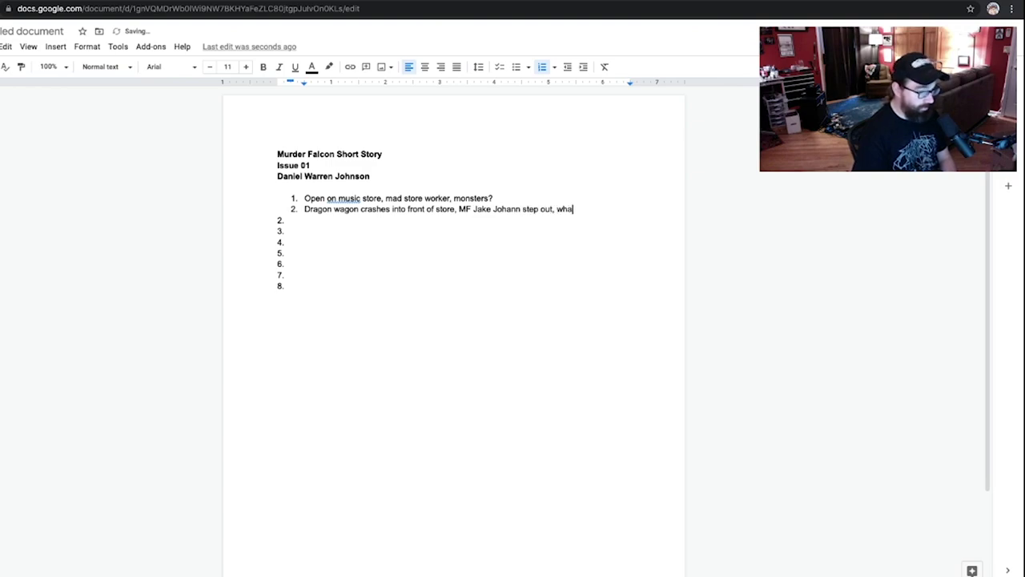
text(t the hecK?)
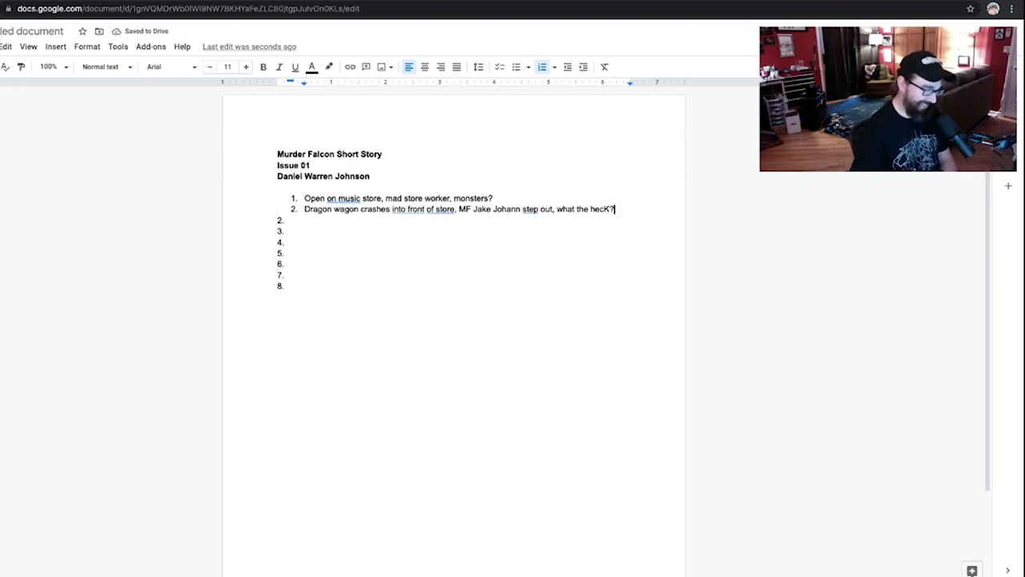
key(Return)
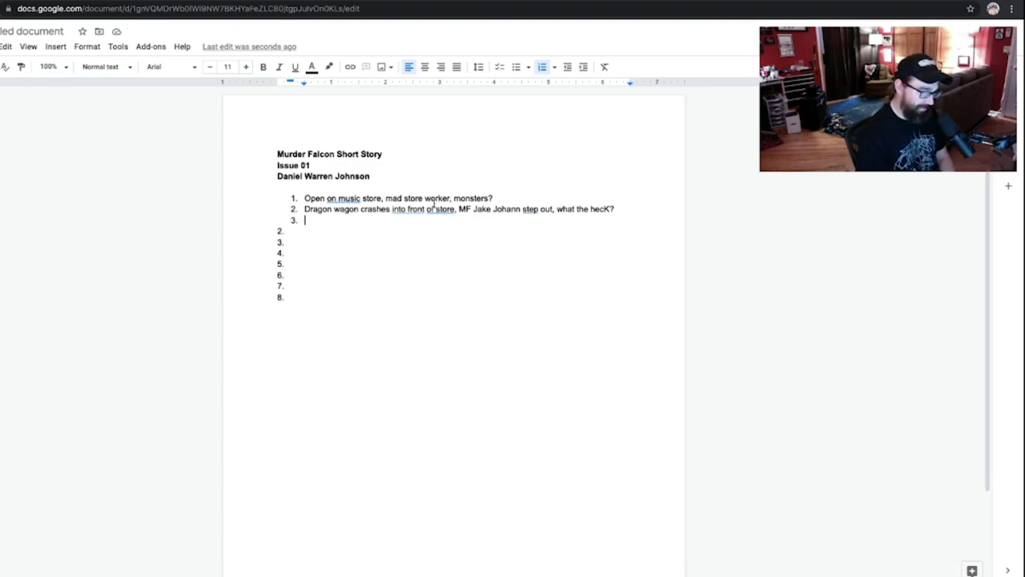
text(gobins!)
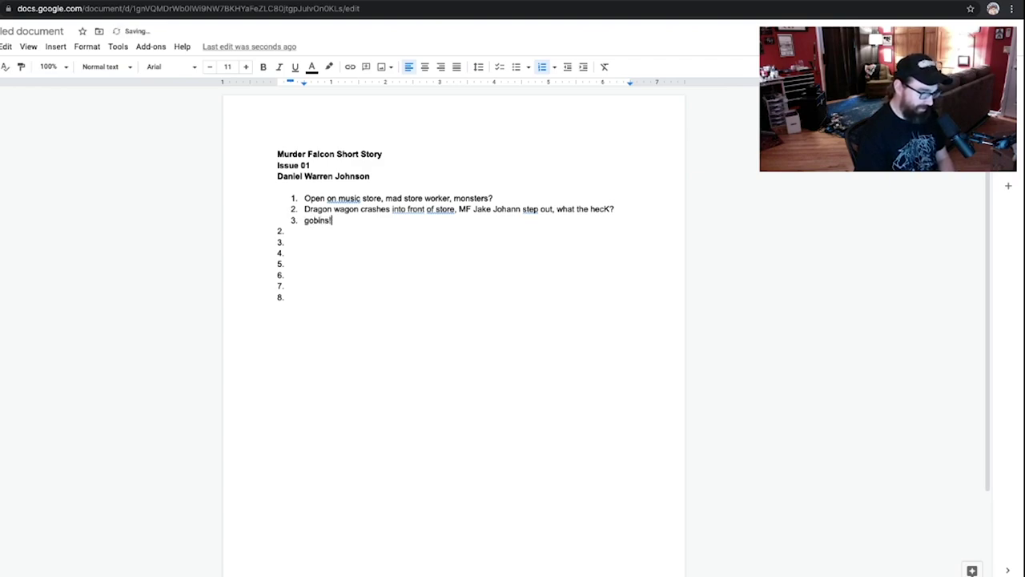
text(  Everywhere! OMG)
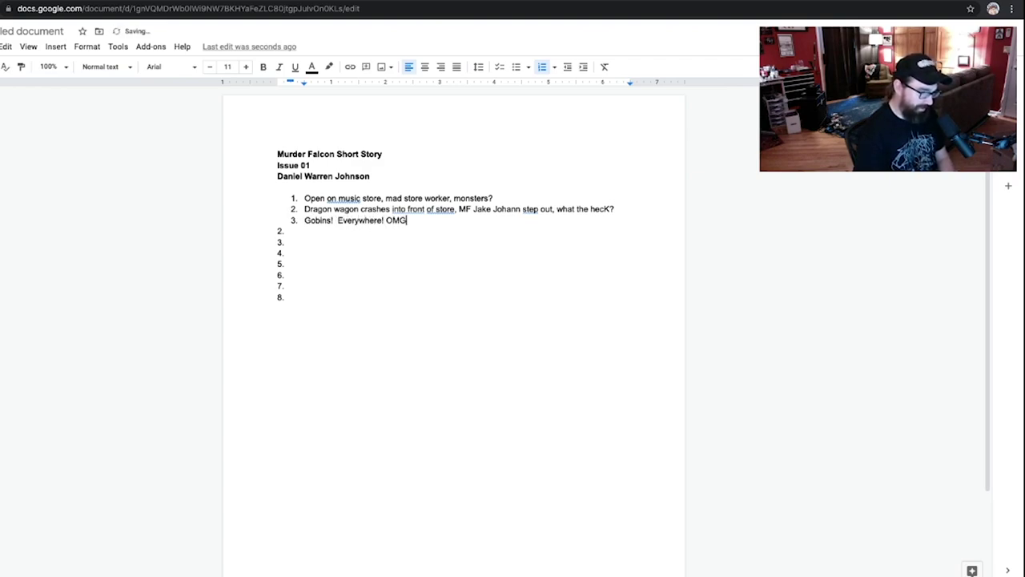
key(Return)
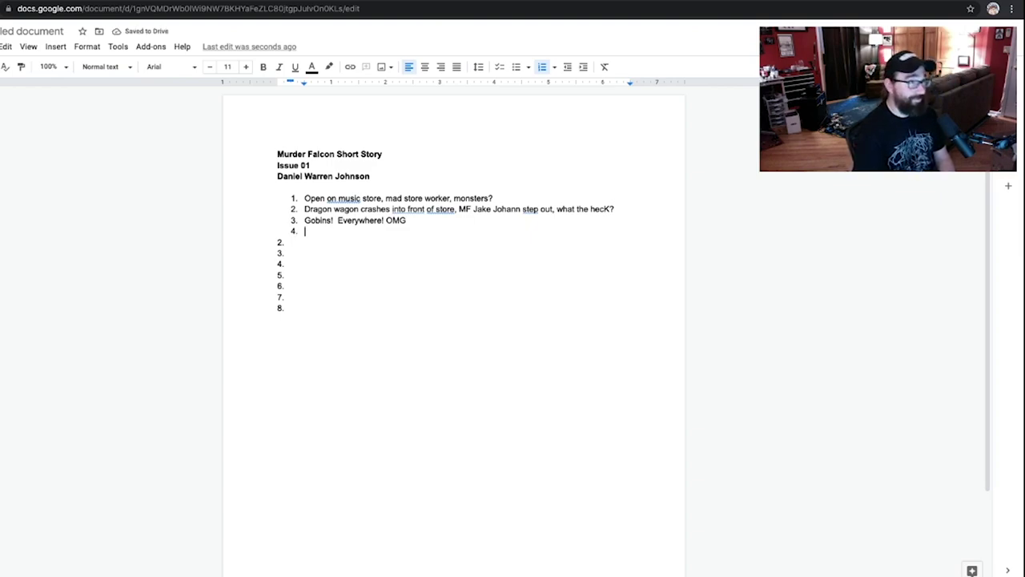
Type FIGHT as both beat 4 and beat 5, leaving item 6 empty.
text(FIGHT)
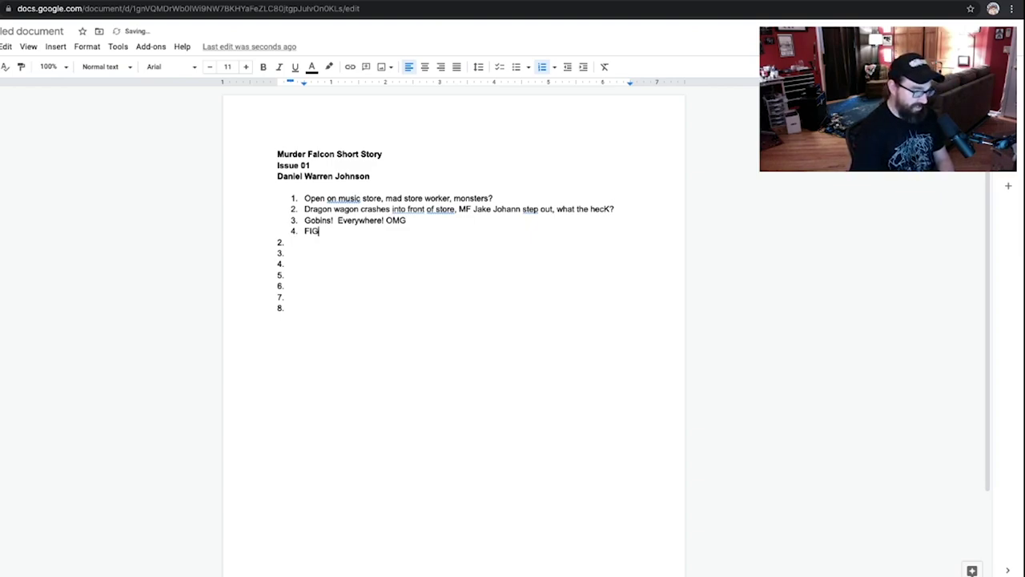
key(Return)
text(FIGHT)
key(Return)
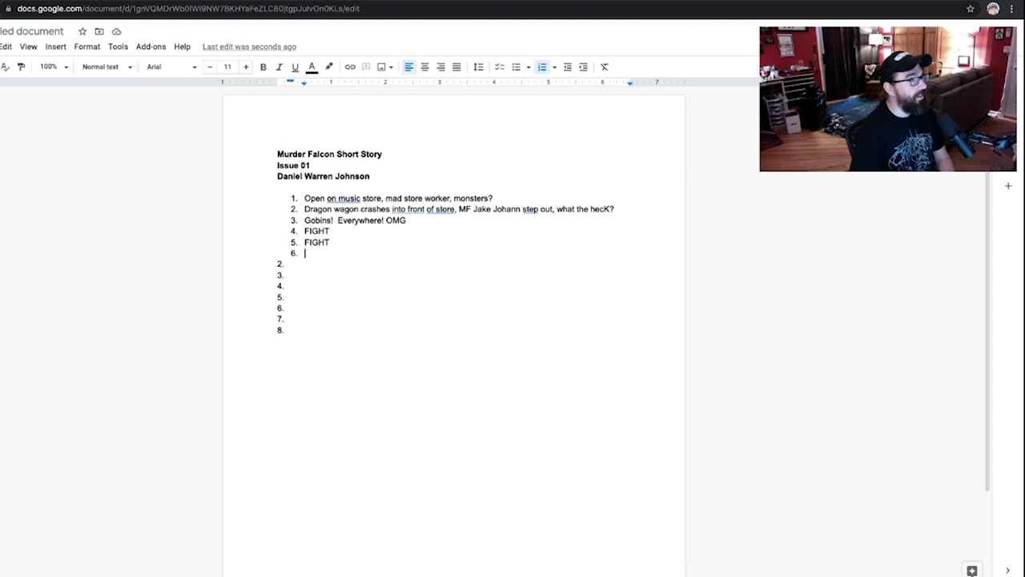
Write beat 6: 'Floor of music store opens up, revealing, evil usic dungeon, with 1970 and 1980 stratocasters,'.
text(Floor o)
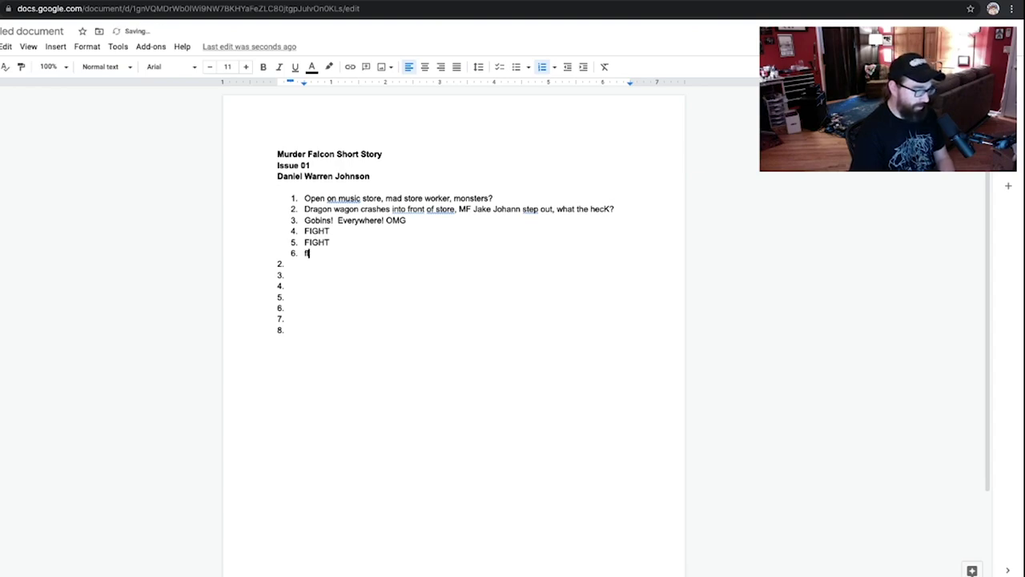
text(f music store op)
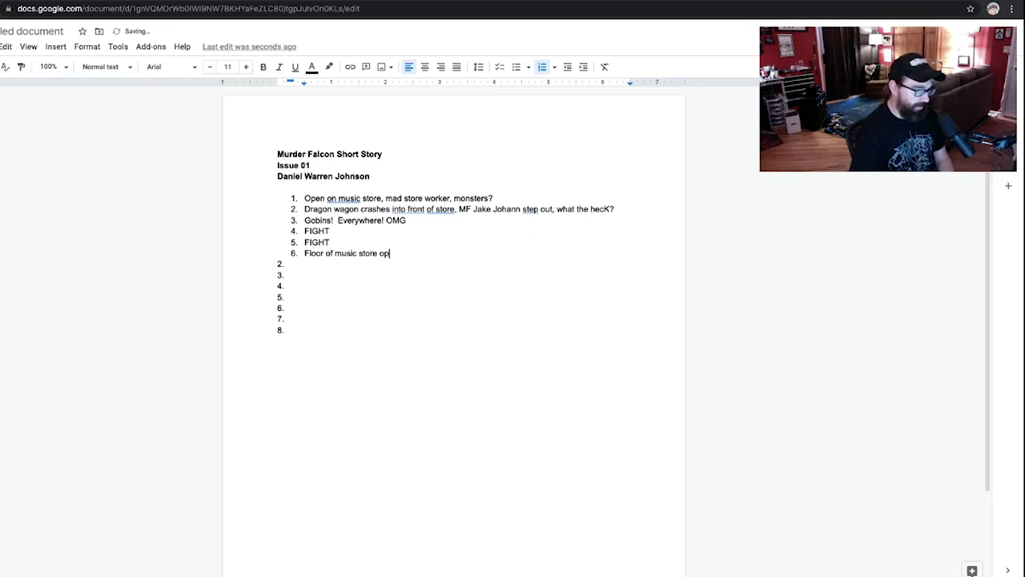
text(ens up)
key(Return)
key(BackSpace)
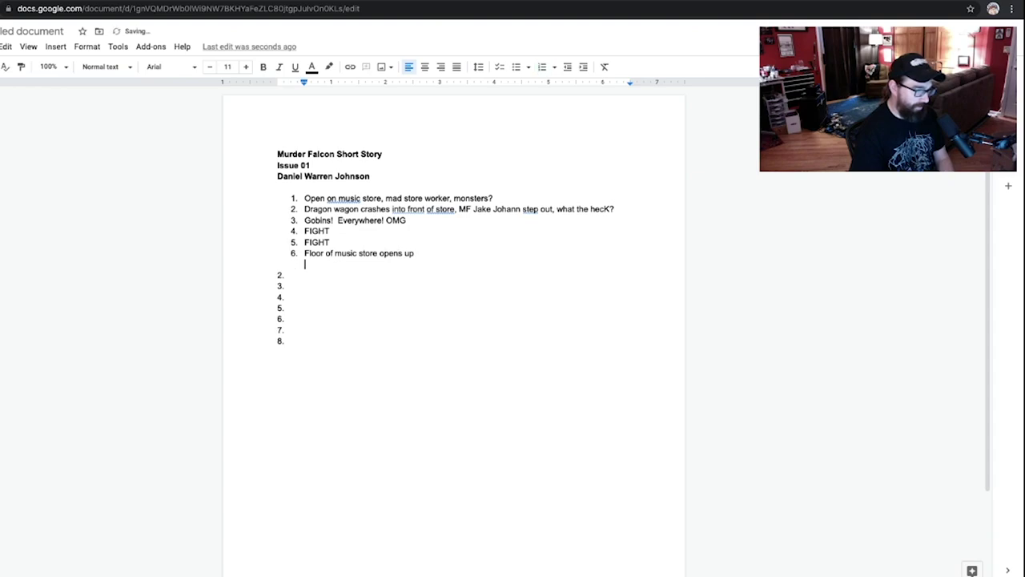
key(BackSpace)
key(BackSpace)
text(, r)
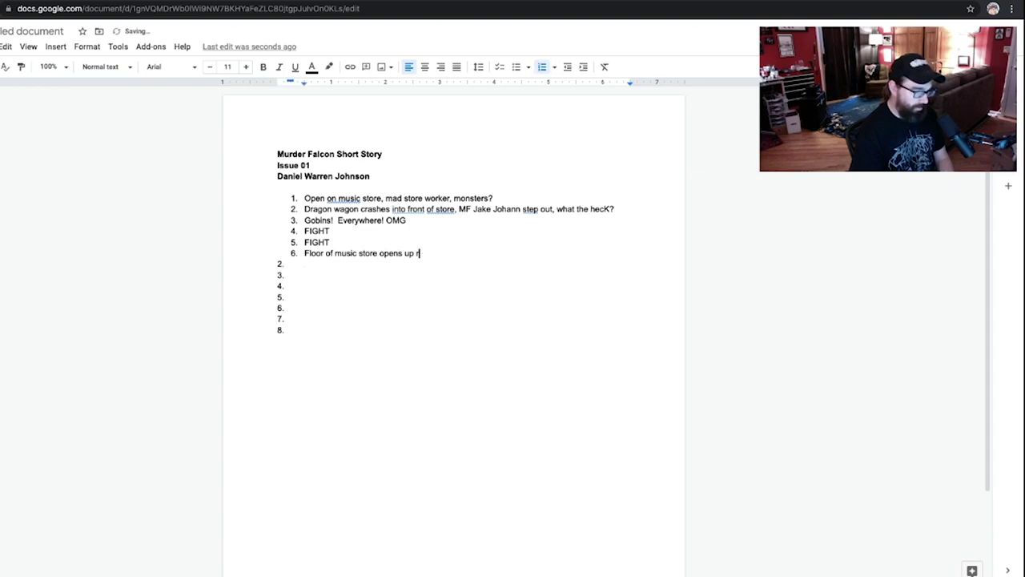
text(evealing,)
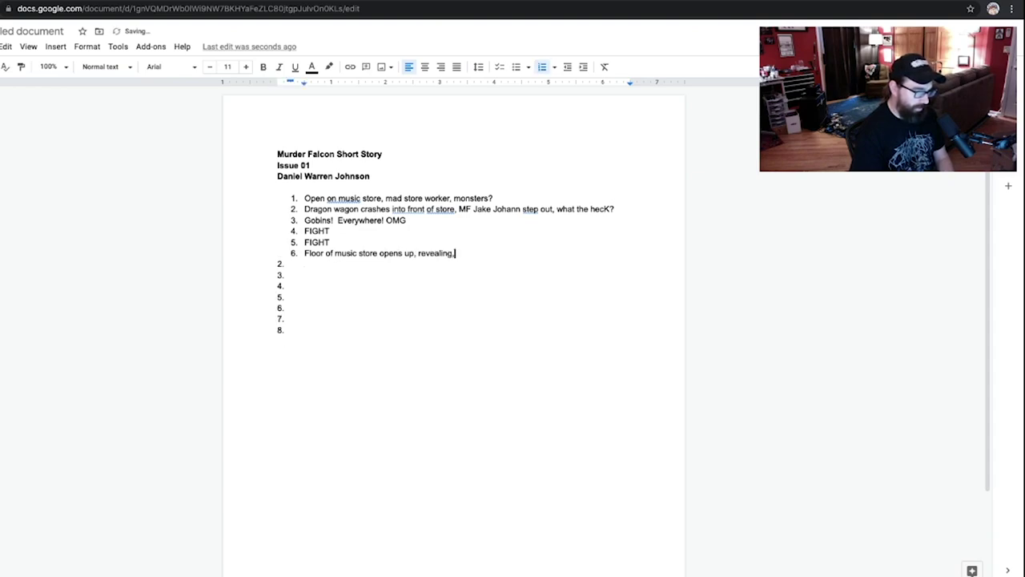
text(evil )
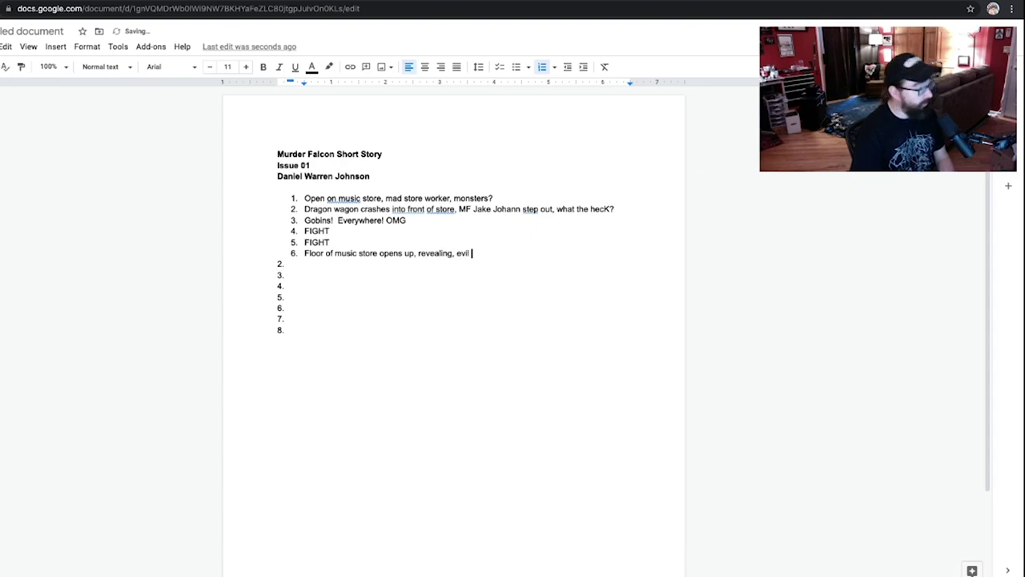
text(usic d)
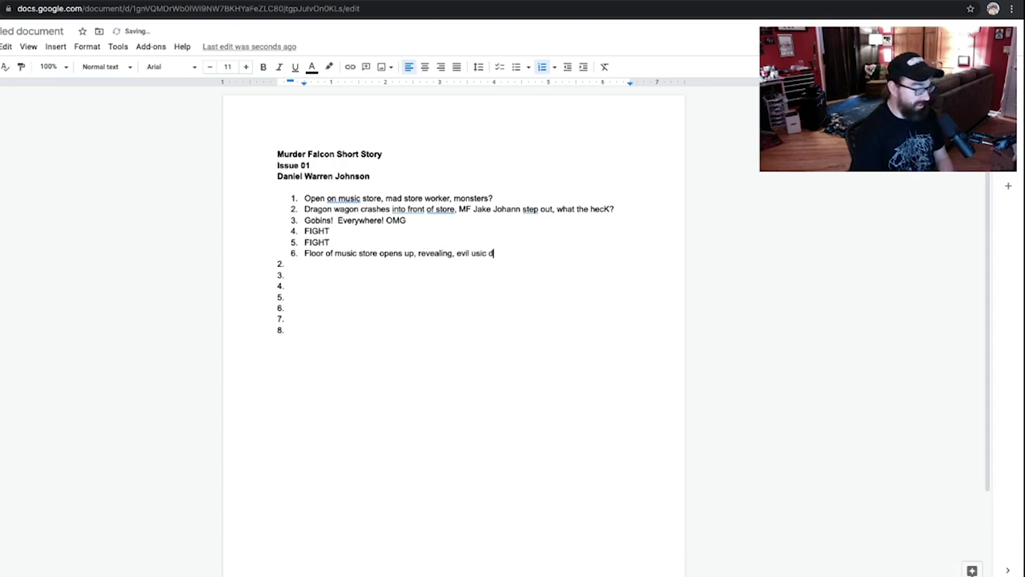
text(ungeon, )
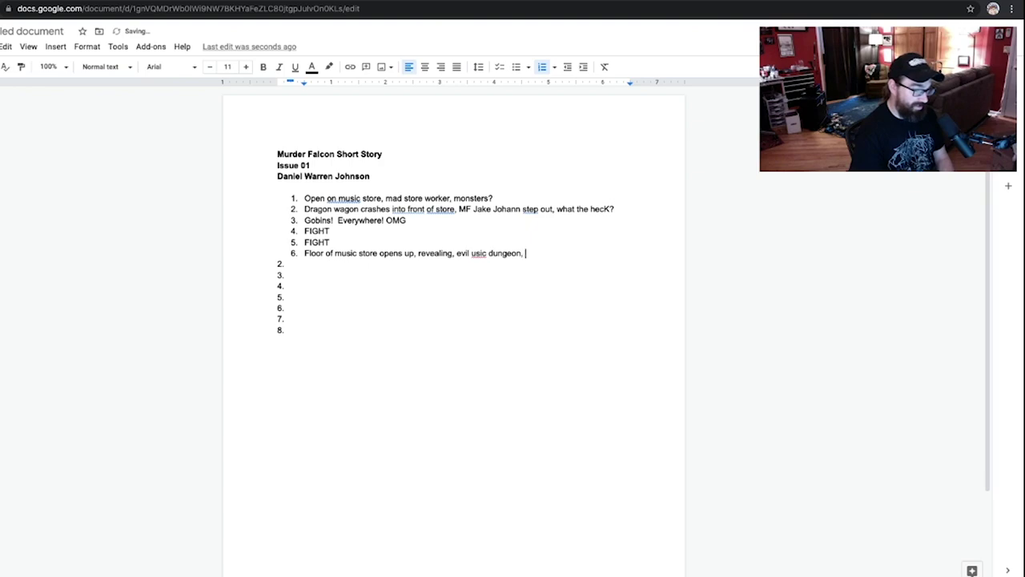
text(with 199)
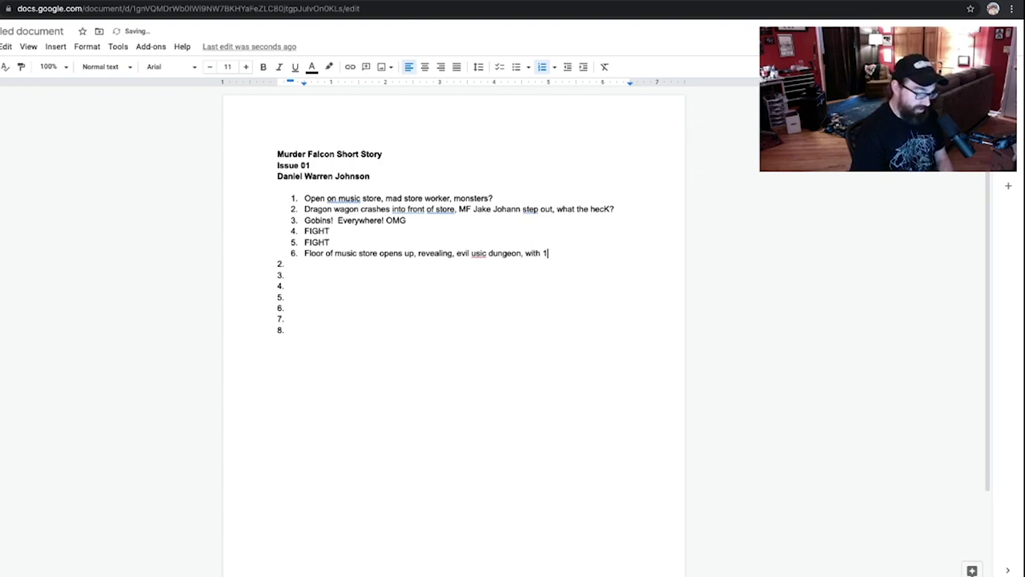
key(BackSpace)
text(7)
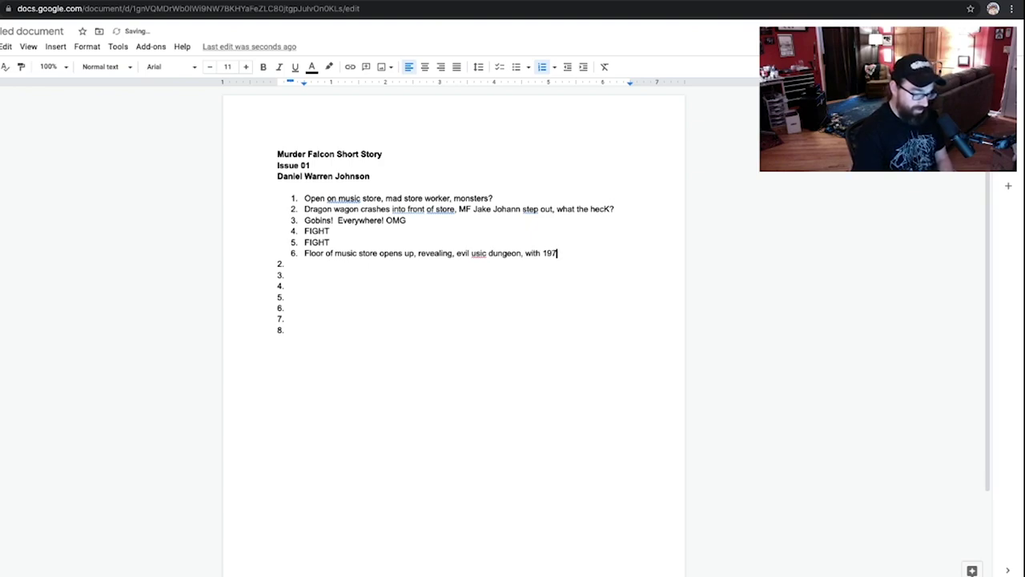
text(0 and 19)
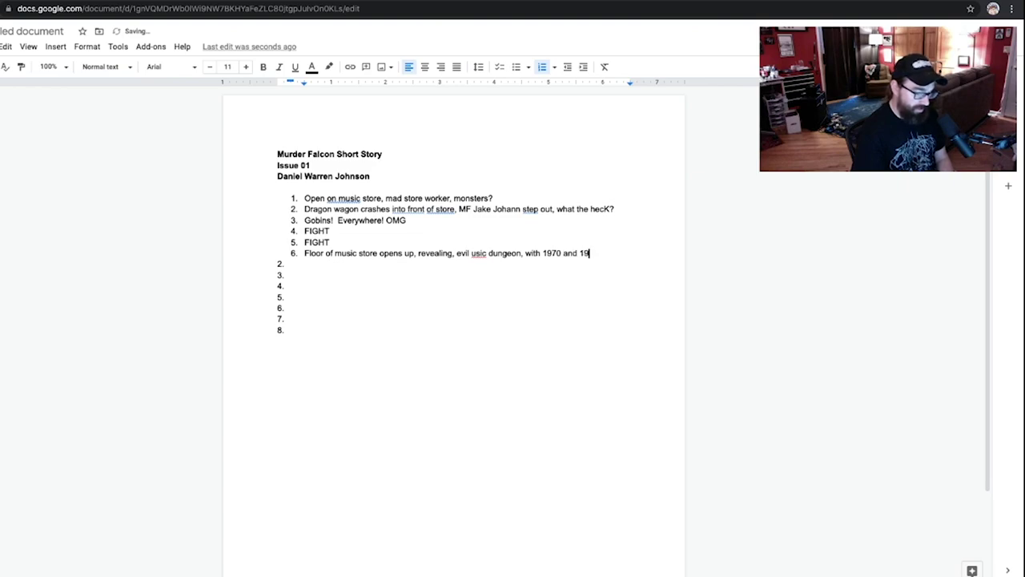
text(80 stratocasters)
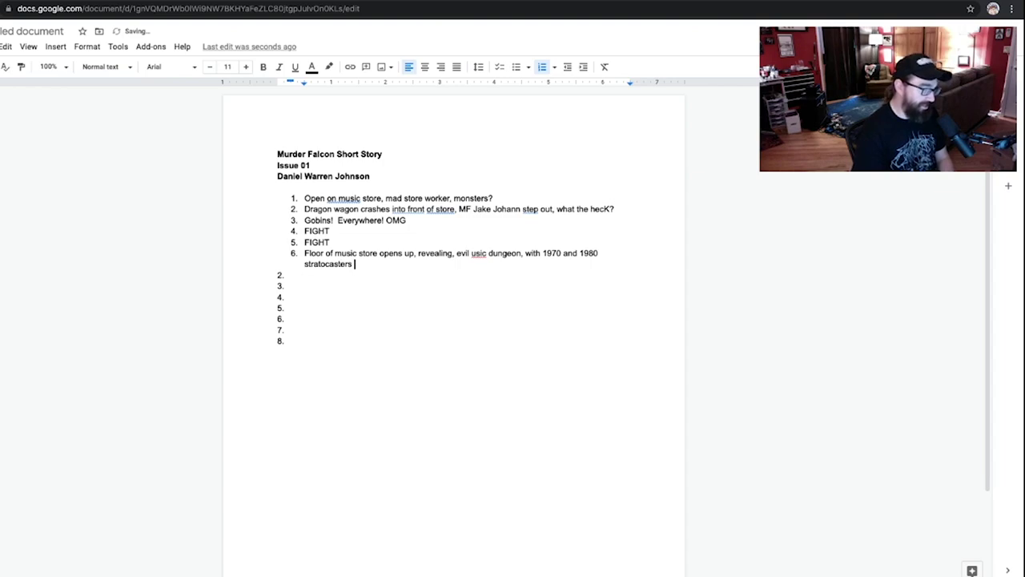
key(BackSpace)
text(,)
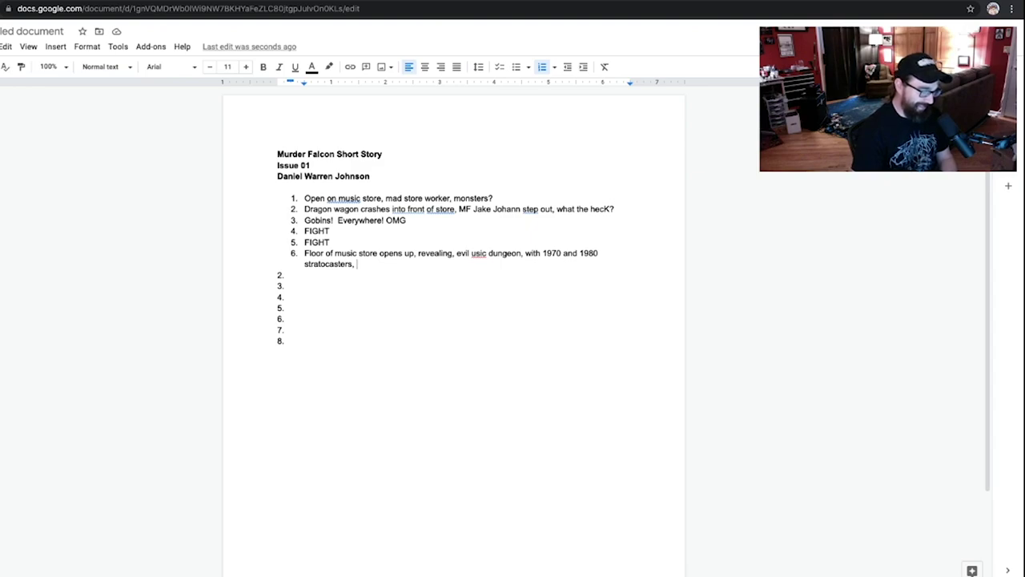
Append 'goblin queen birthing more evil goblins, laying eggs in drumset?' to beat 6 and begin item 7.
text(goblin )
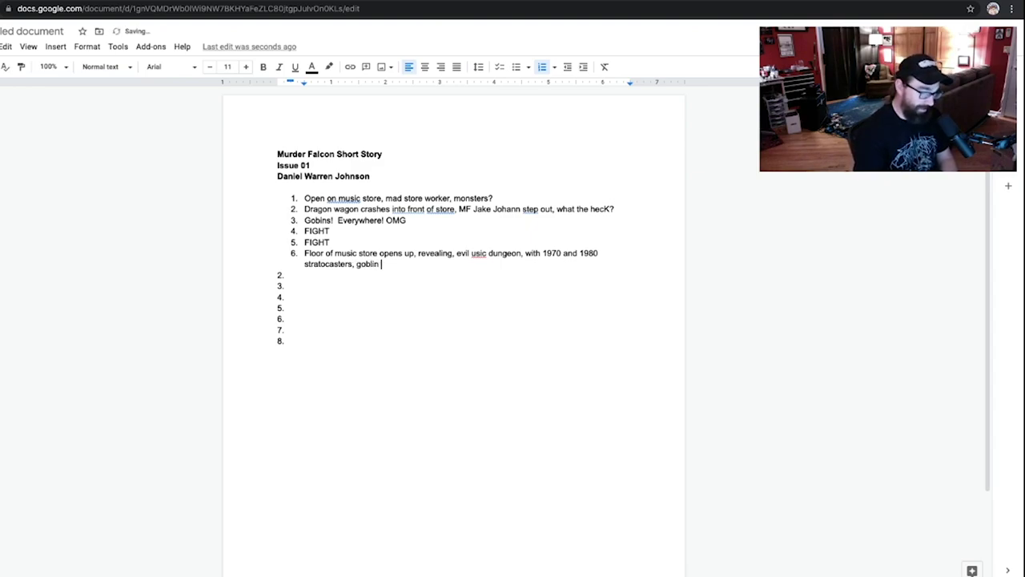
text(queen bir)
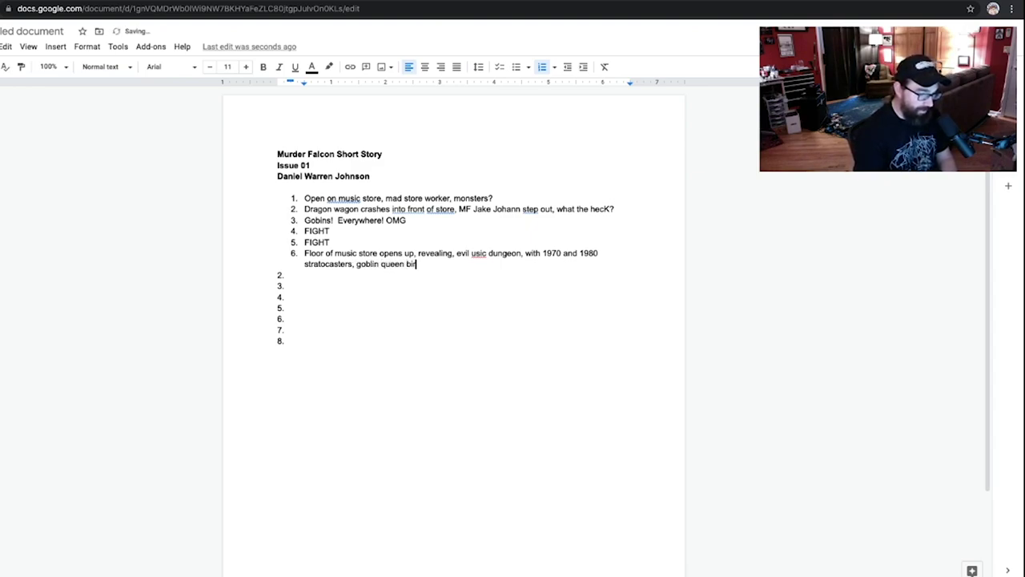
text(thing )
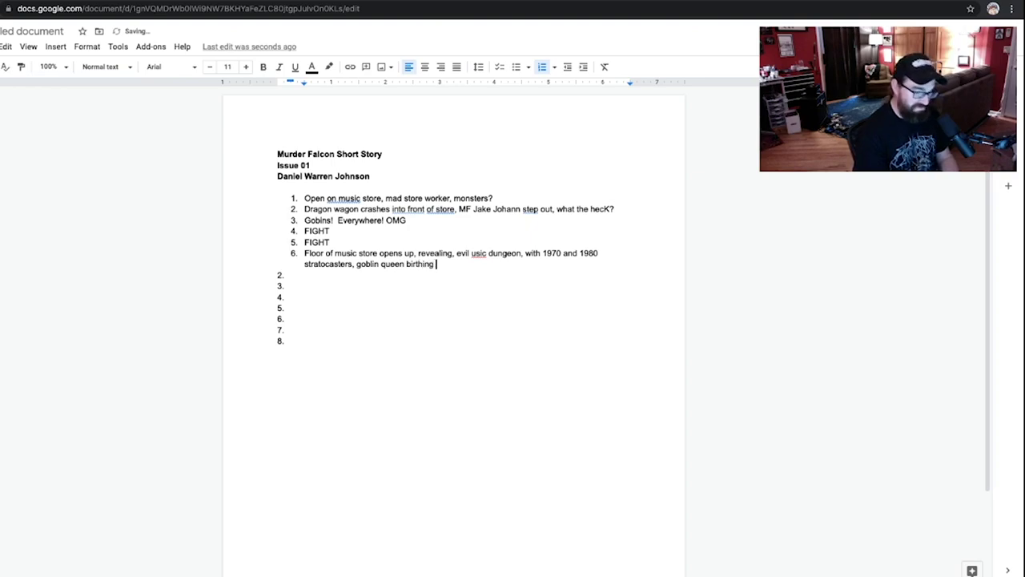
text(more)
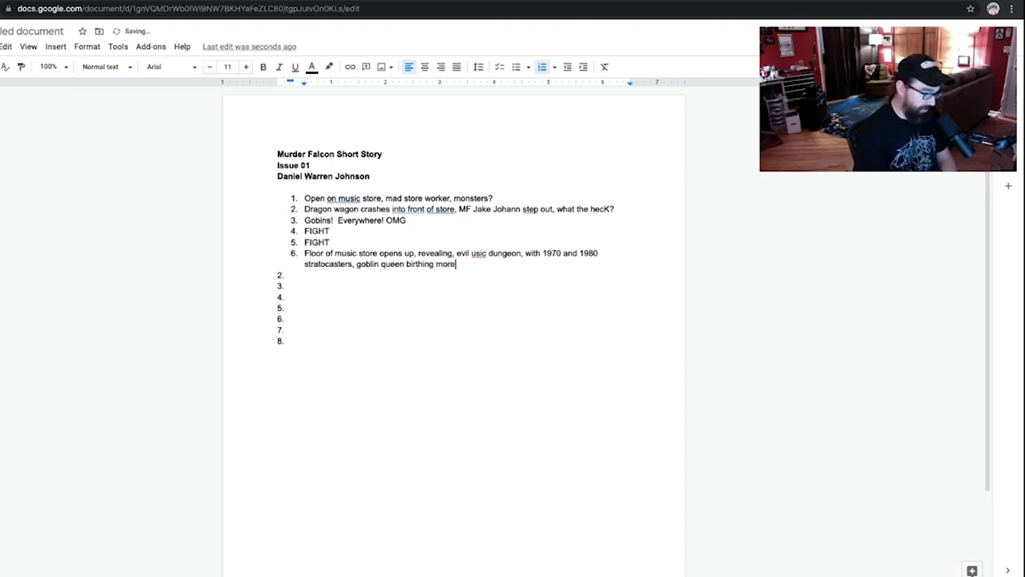
text( evil goblins)
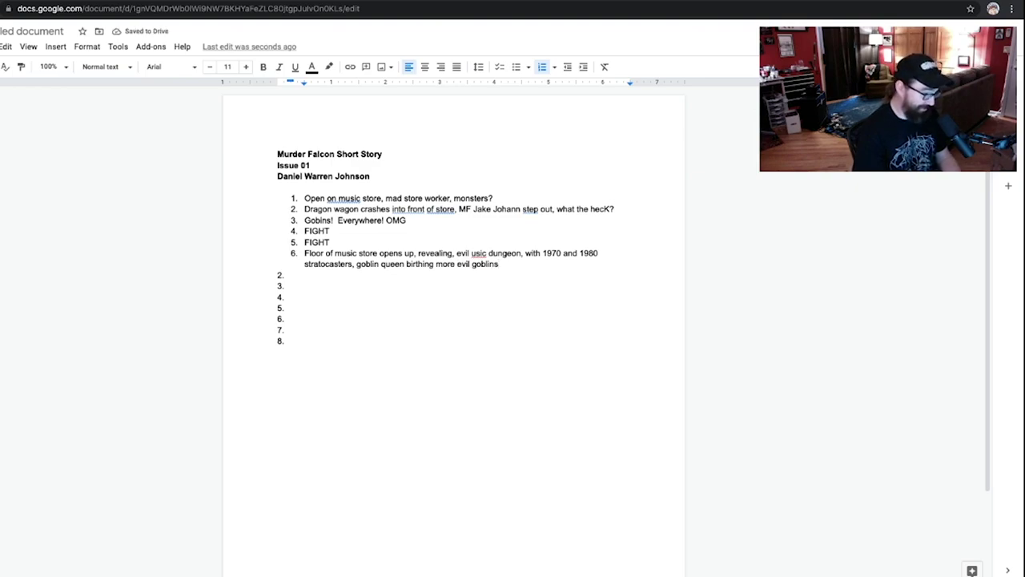
text(, )
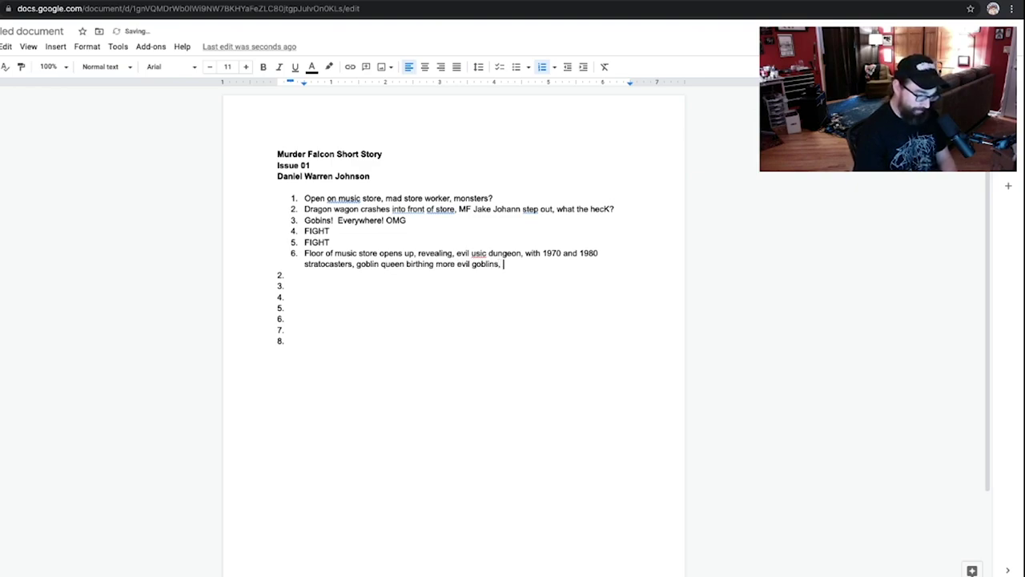
text(laying e)
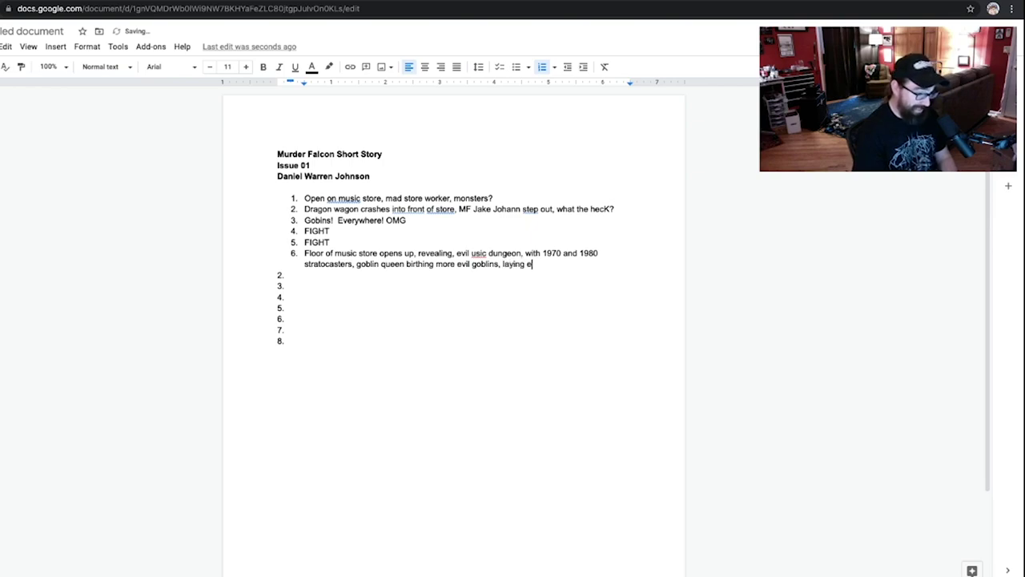
text(ggs in )
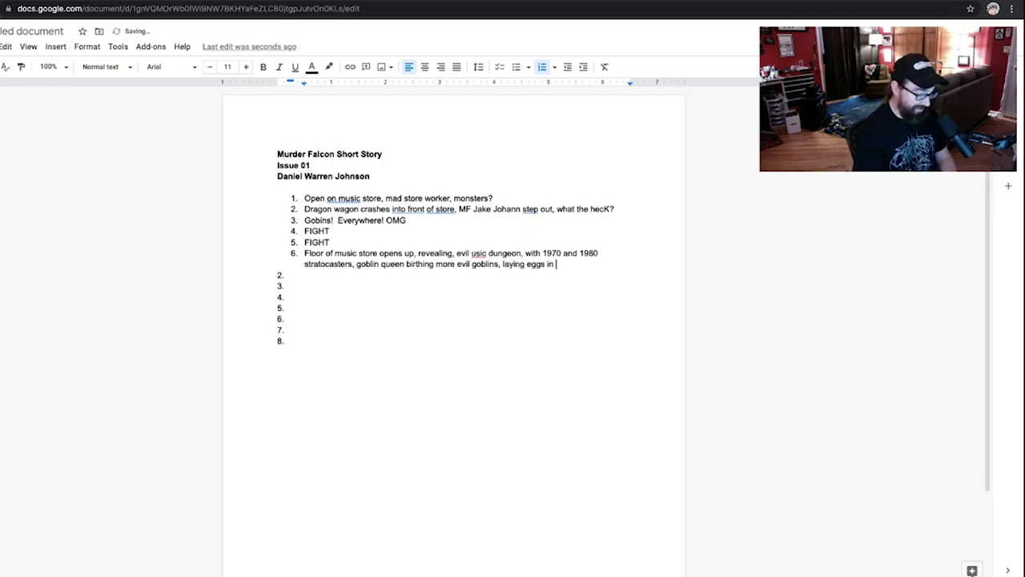
text(dru)
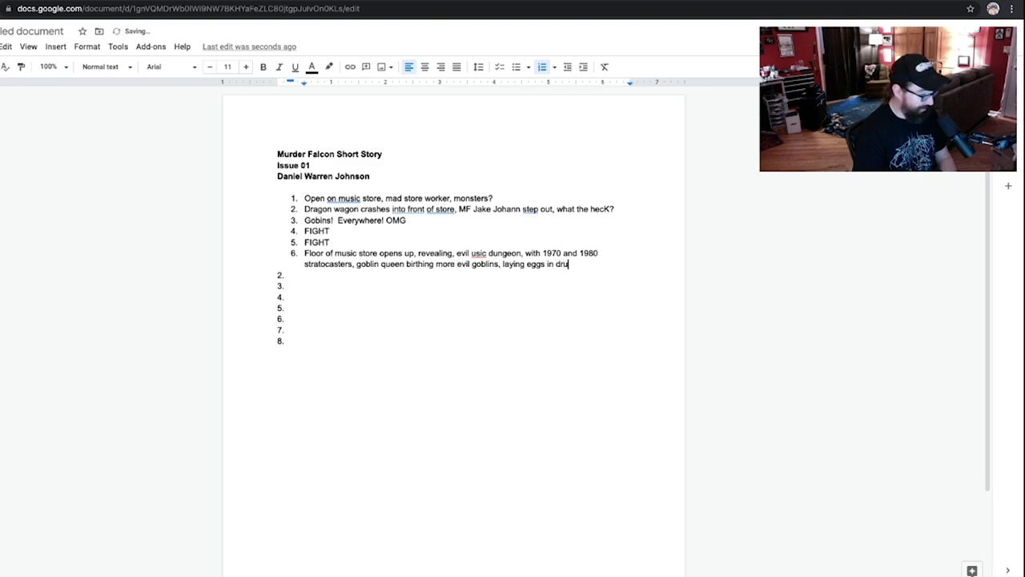
text(mset?)
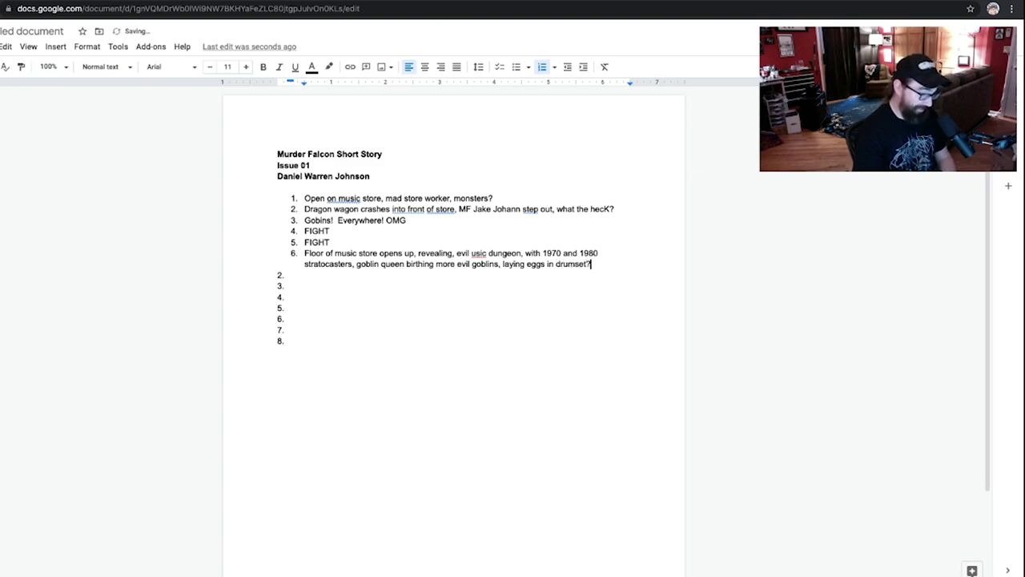
key(Return)
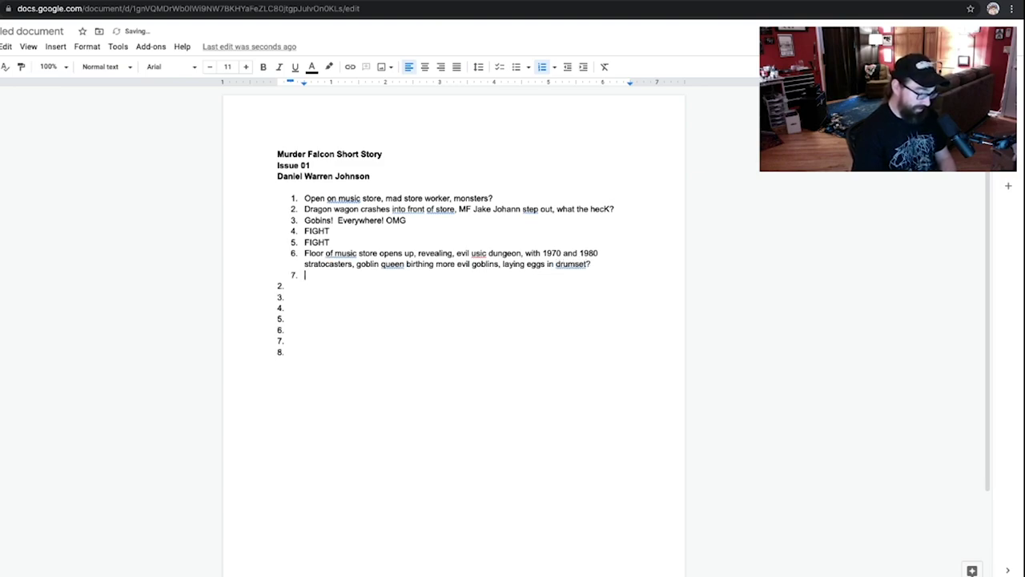
Type 'KILL THE QUEEN' as beat 7 and the drumset cleanup and beer line as beat 8.
text(KILL THE )
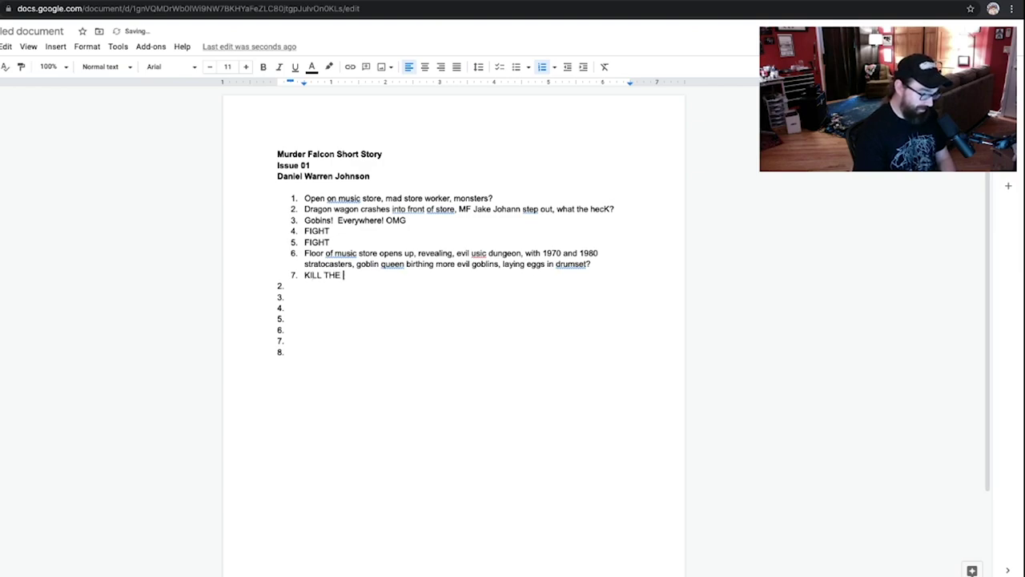
text(QUEEN)
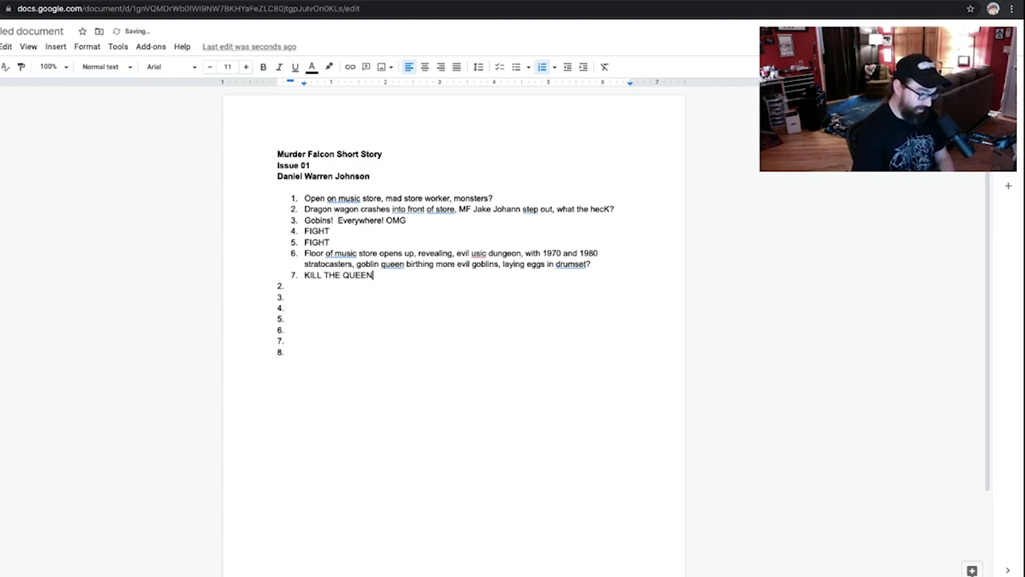
text(,)
key(BackSpace)
key(BackSpace)
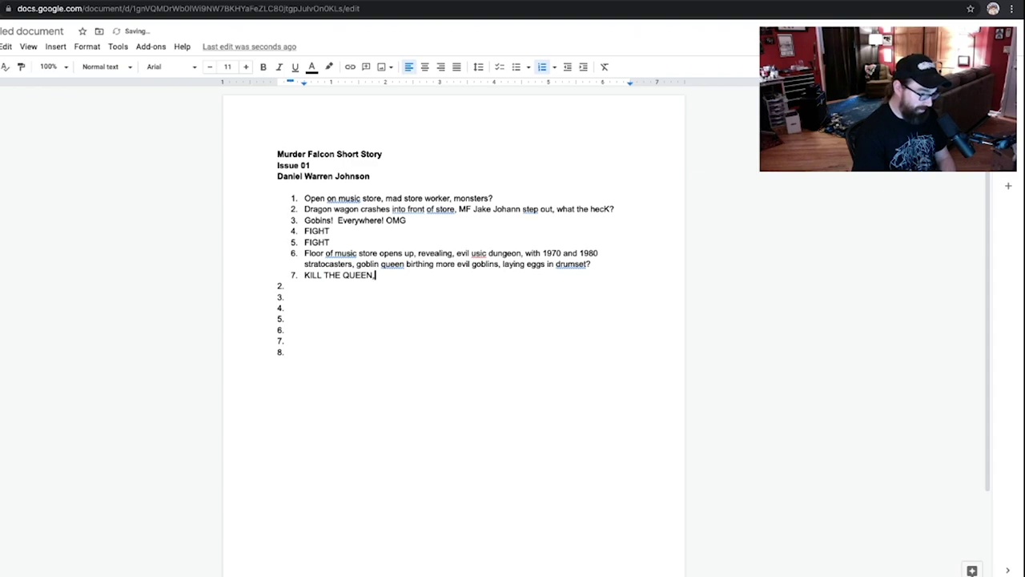
key(Return)
text(Cleaning up dru)
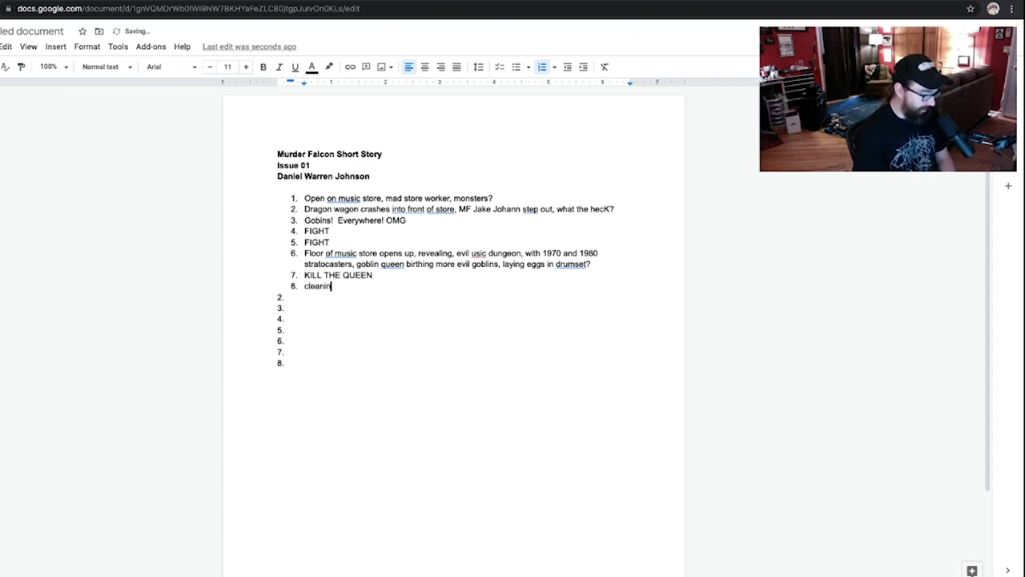
text(mset, )
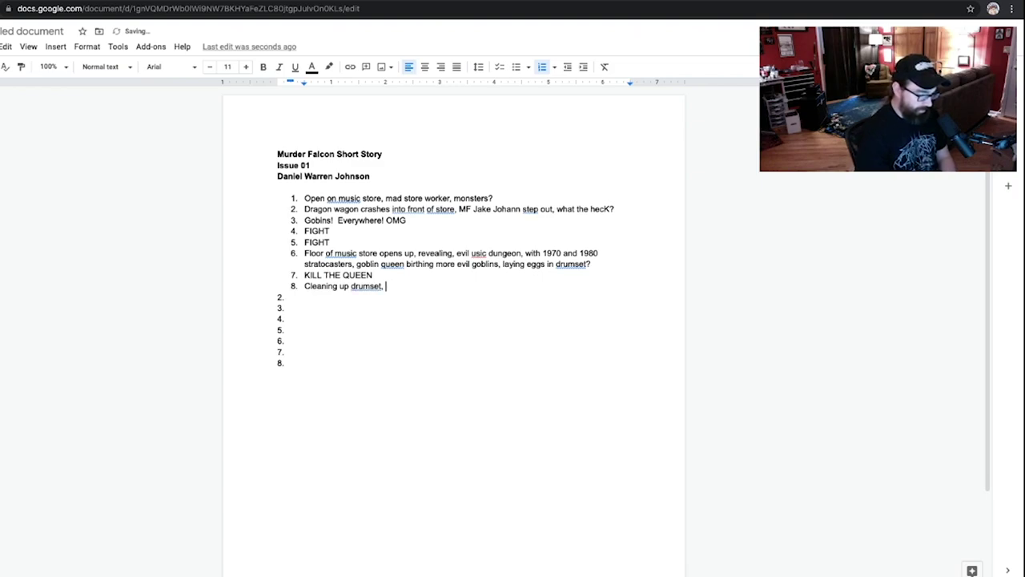
text(youre my)
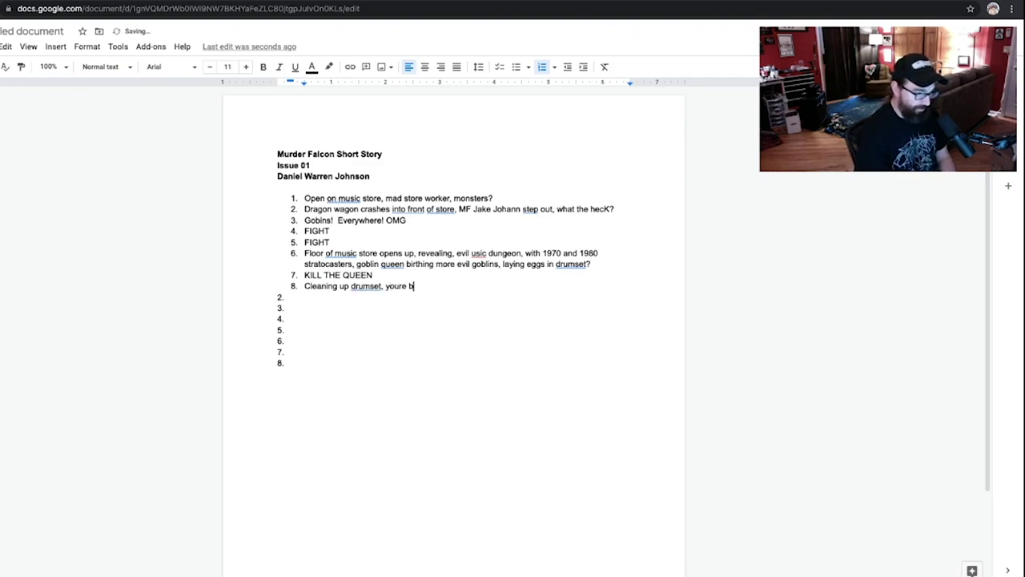
text( best f)
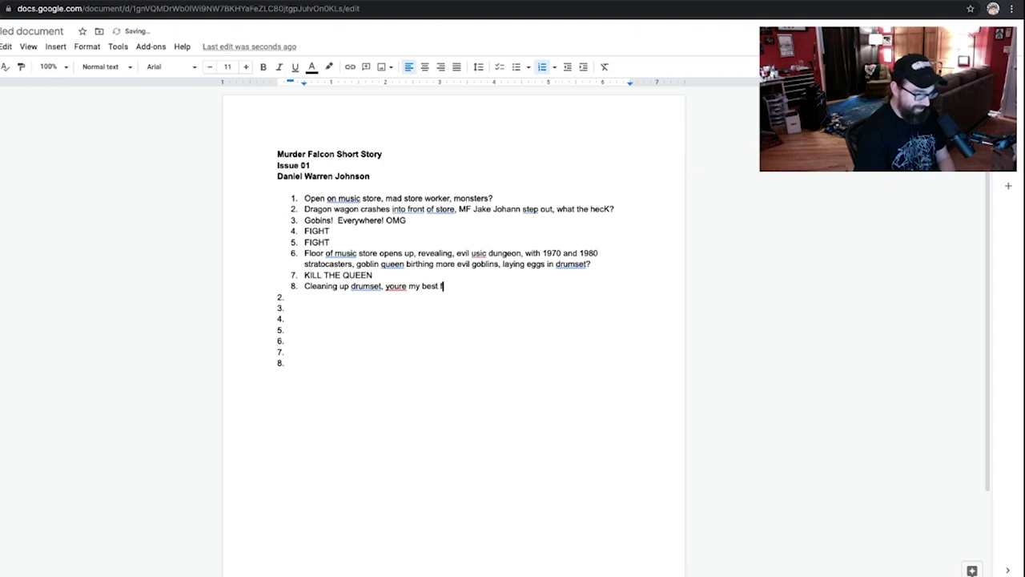
text(riend, johann)
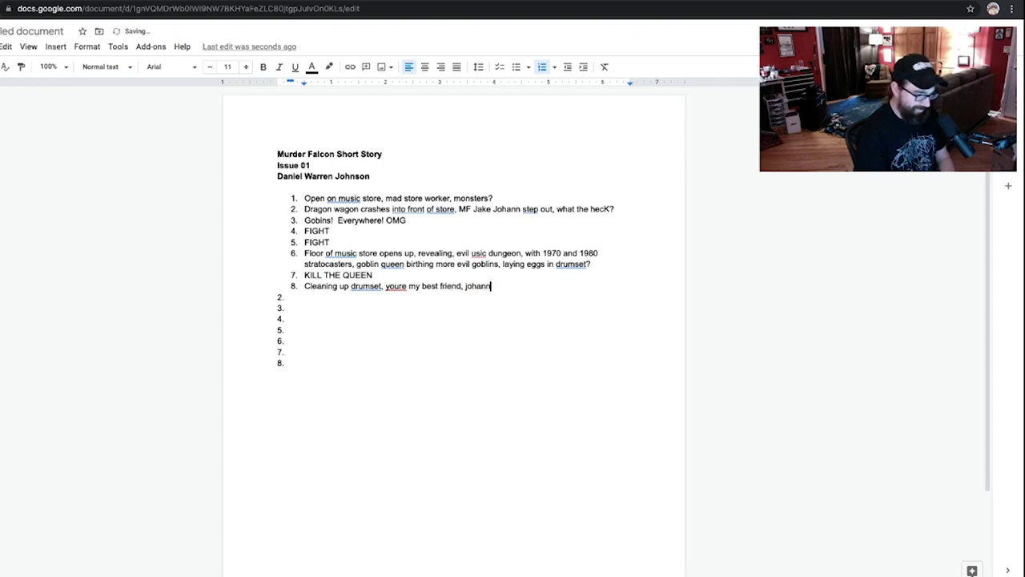
text(. MF )
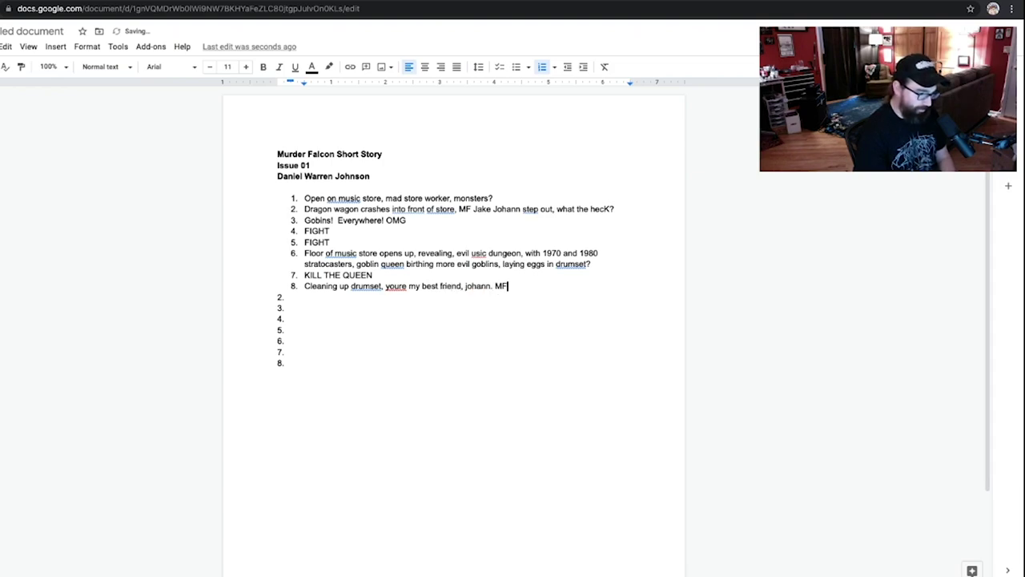
text(drinks a )
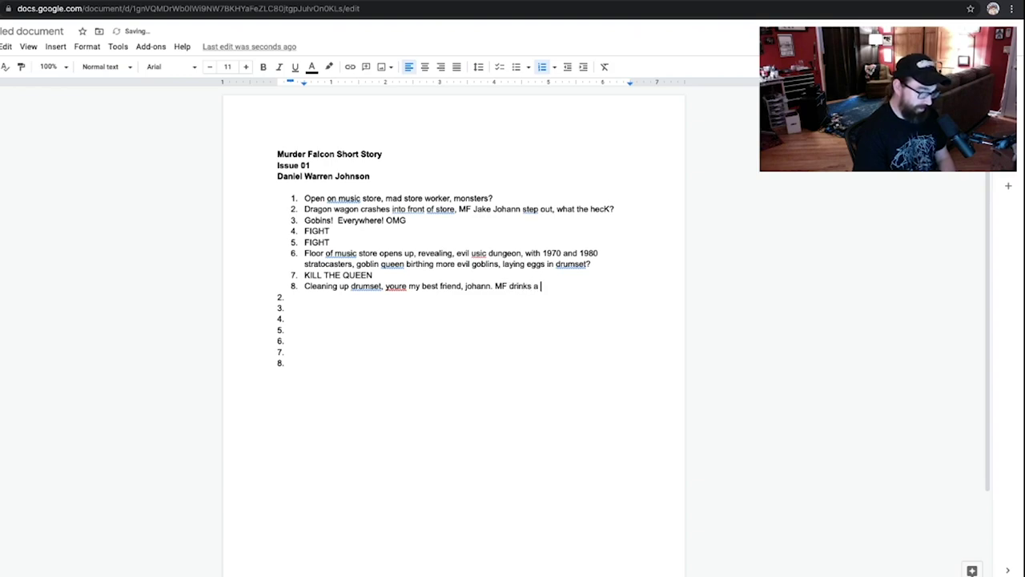
text(ton of beer)
key(Return)
key(Return)
key(Return)
key(Return)
key(Return)
key(Return)
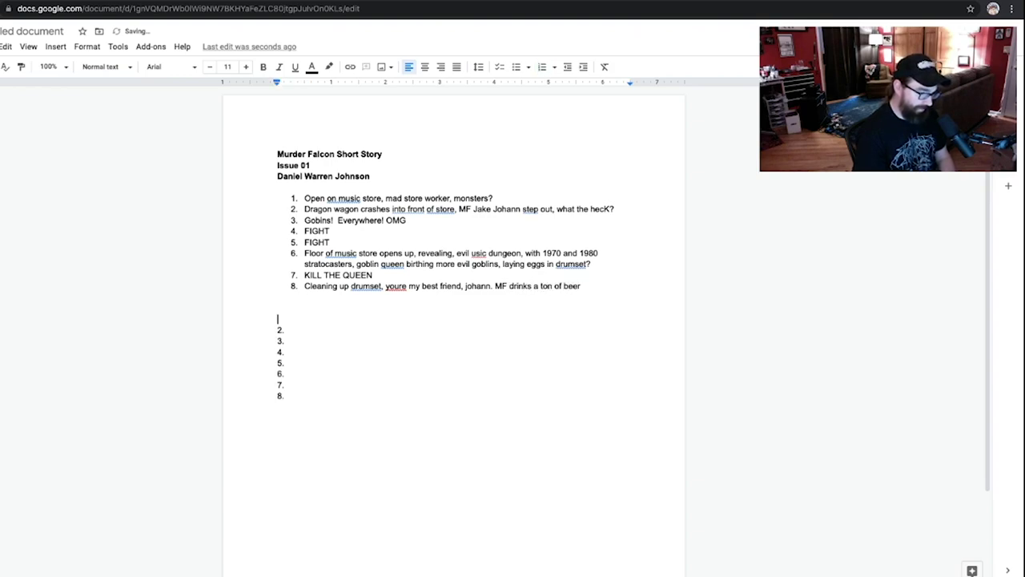
key(Return)
key(Return)
key(Return)
key(Return)
key(Return)
key(Return)
key(Return)
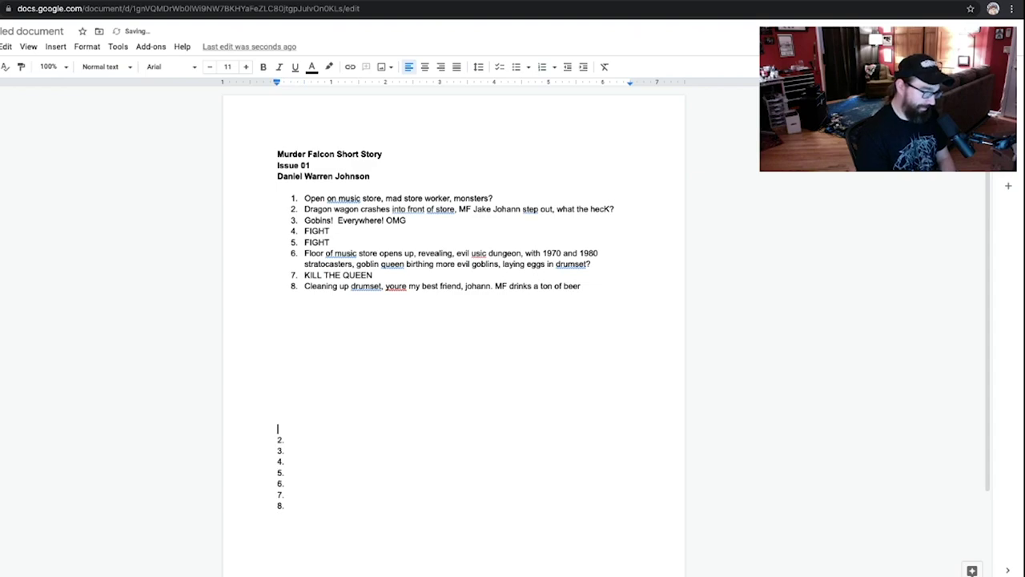
click(414, 176)
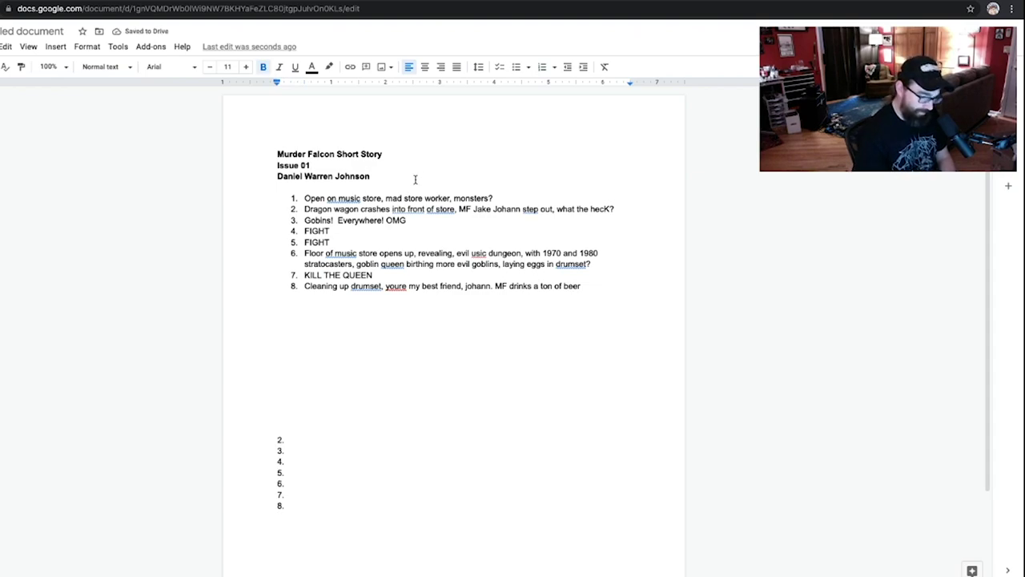
Add a spacer line under the title, then add 'GOBLINS ARE COMING OUT OF FLOOR' and 'HOLY SHIT' to beat 1.
key(Return)
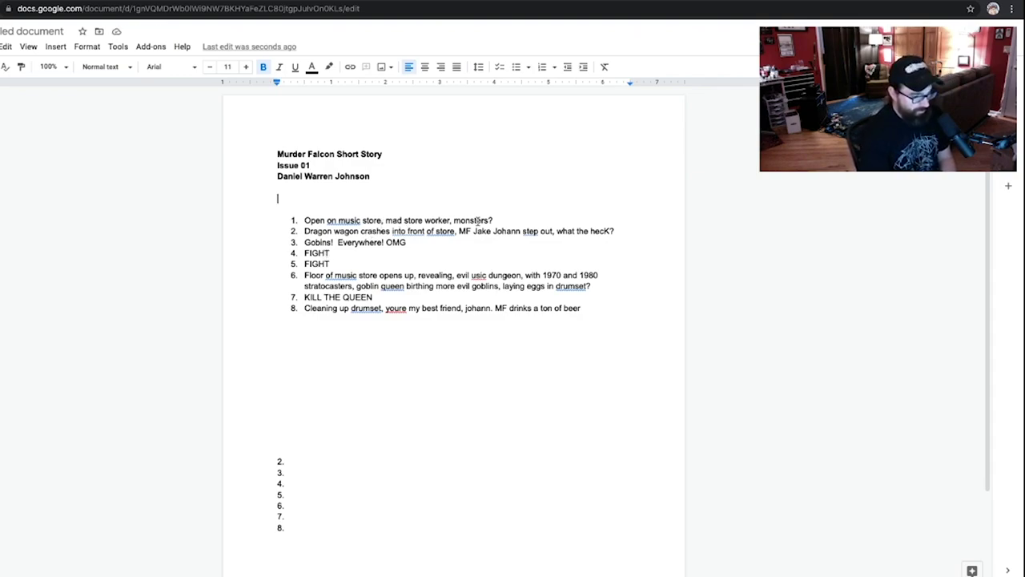
click(454, 217)
text(GOBLINS ARE COM)
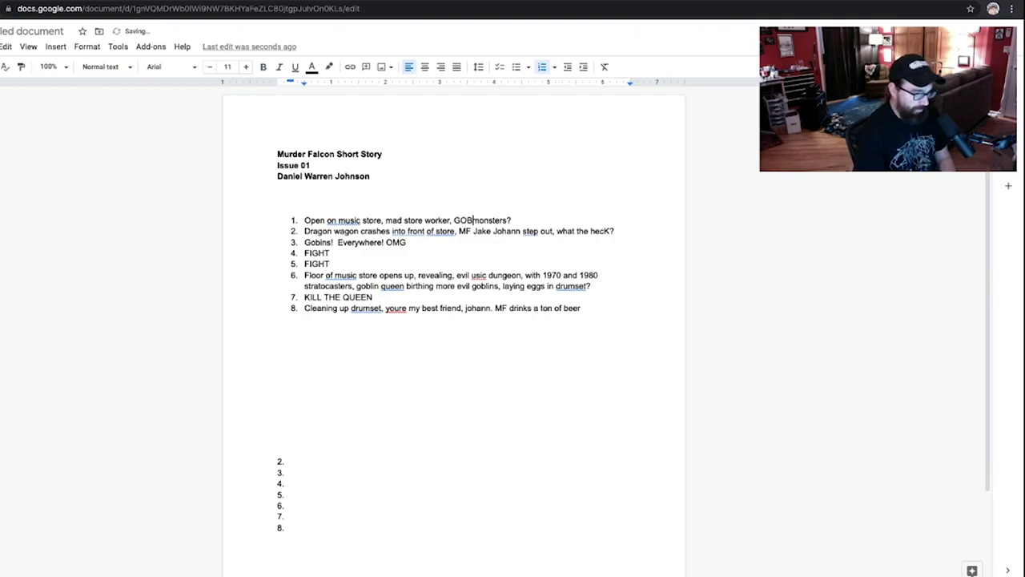
text(ING OUT OF FLOOR!)
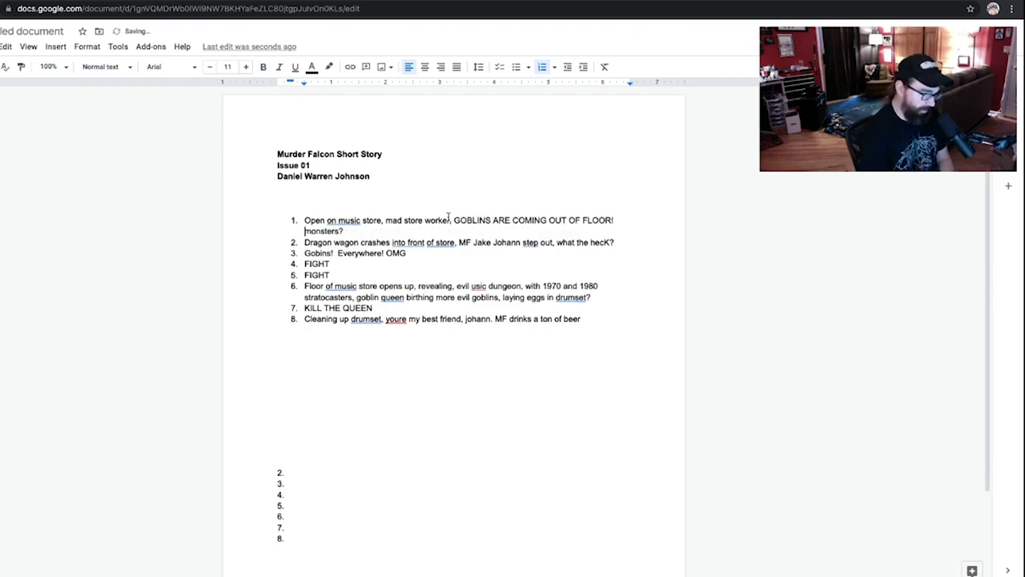
drag(387, 224, 304, 233)
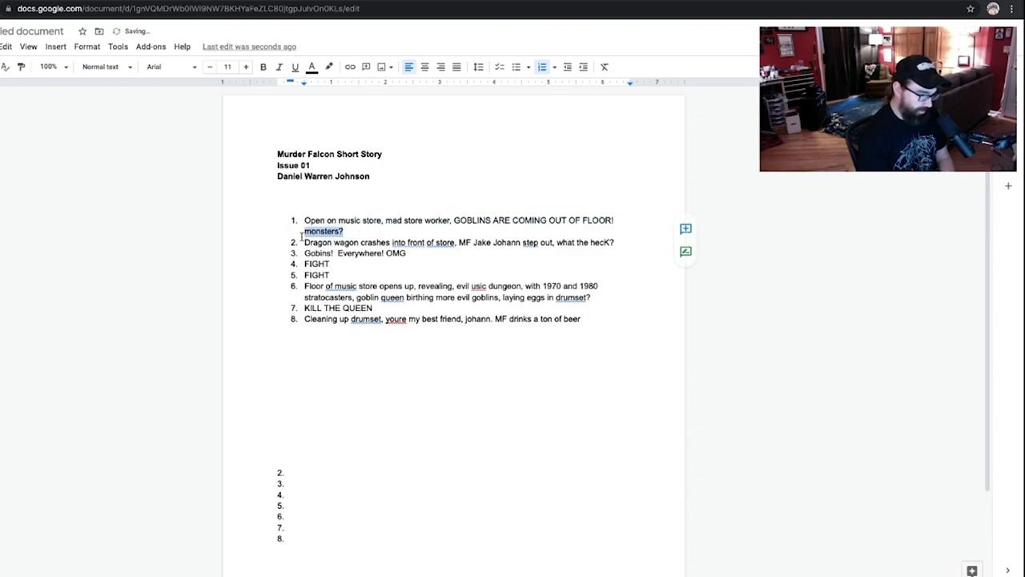
text(HOLY SHIT)
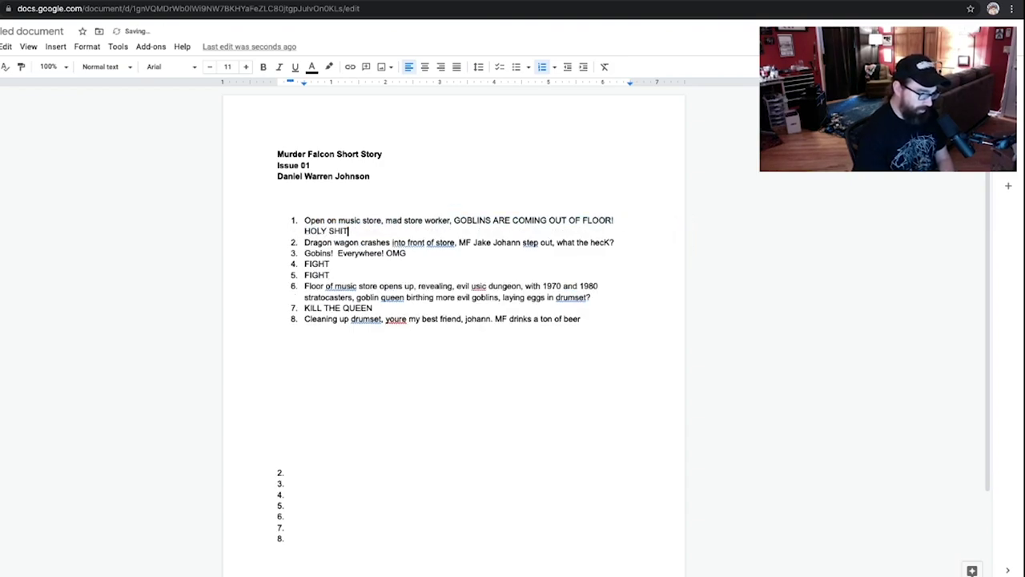
click(616, 224)
key(BackSpace)
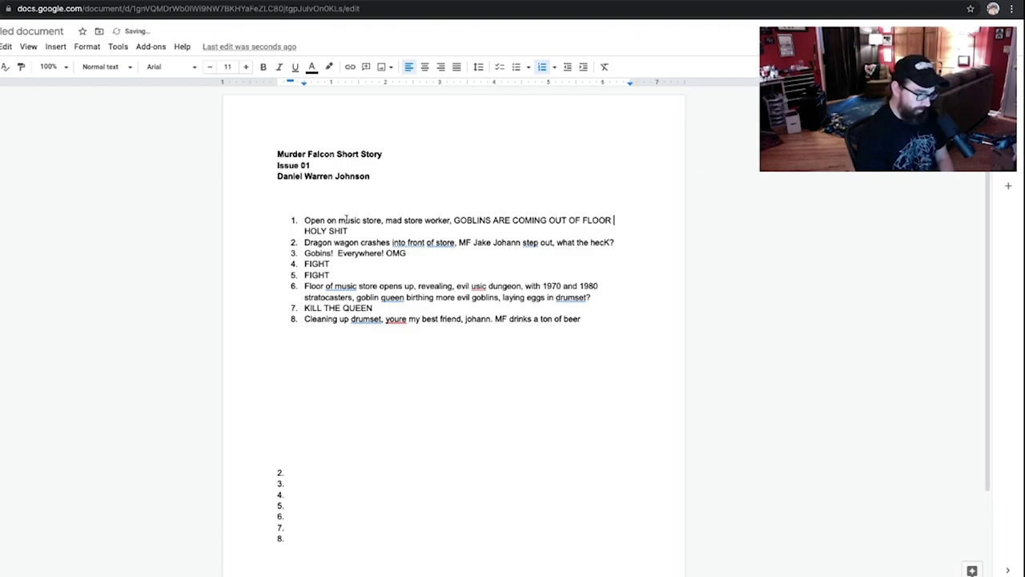
Insert 'WERE HERE TO RESCUE YOU!' into beat 2 after 'store,'.
click(453, 244)
text(WERE)
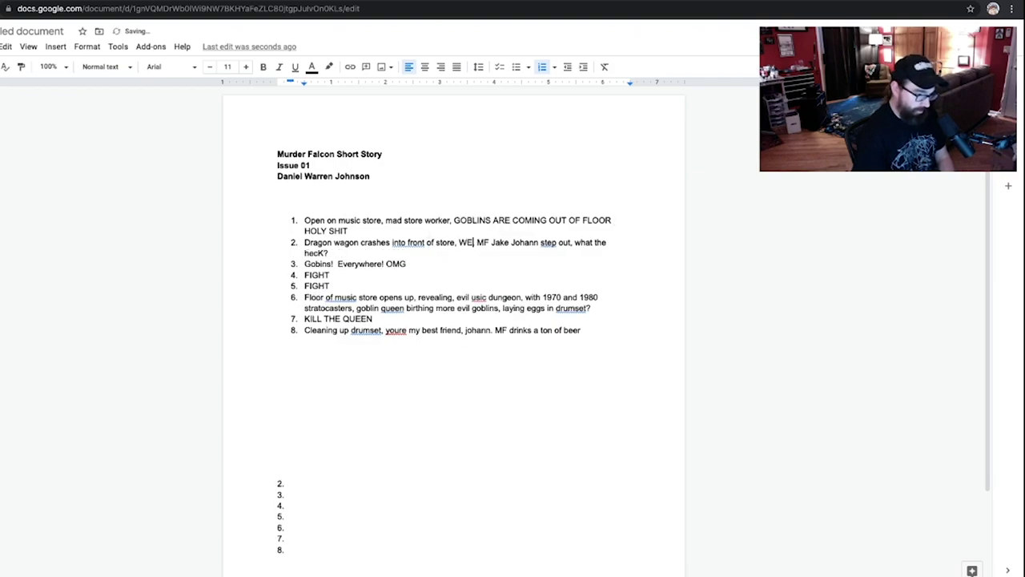
text( HERE TO RESCUE YU)
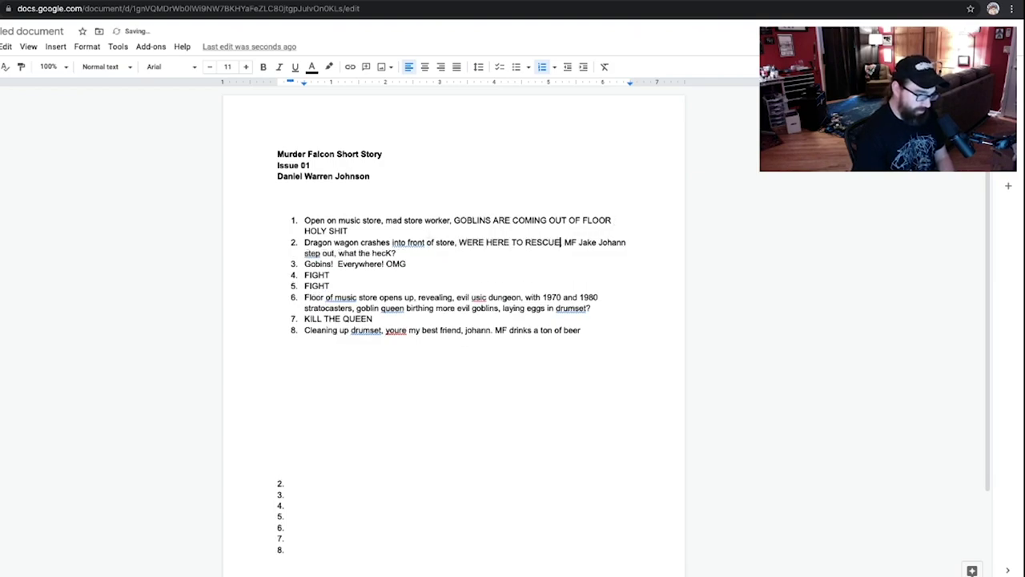
key(BackSpace)
text(O)
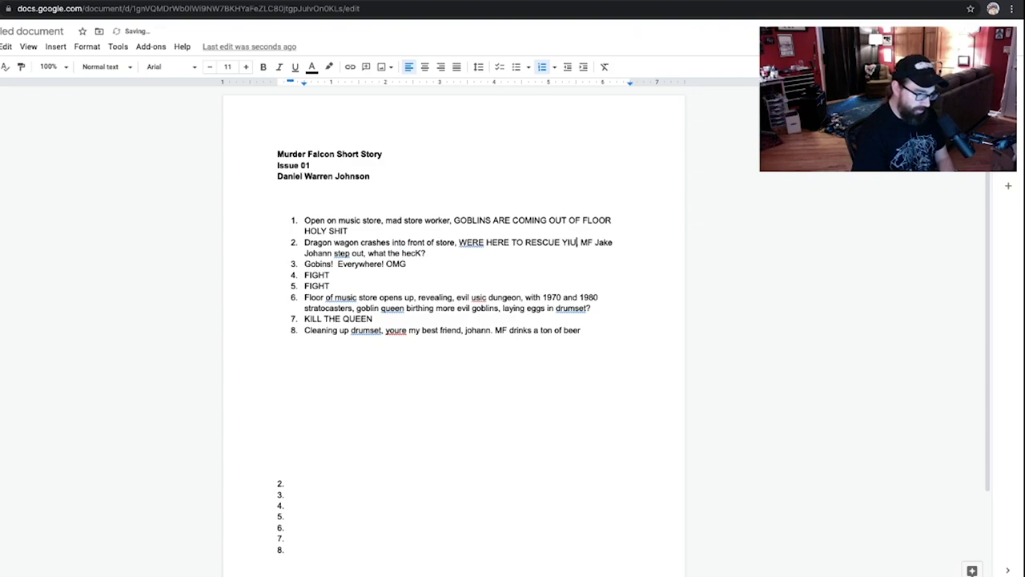
text(U!)
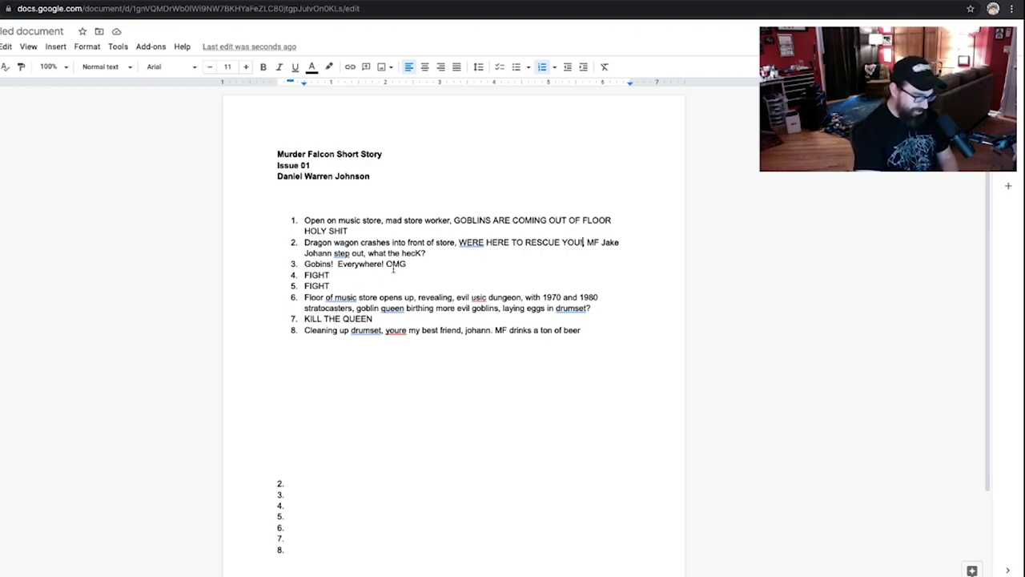
click(418, 265)
Add 'theres too many of them!' to beat 3 and delete the repeated FIGHT from beat 5.
text(the)
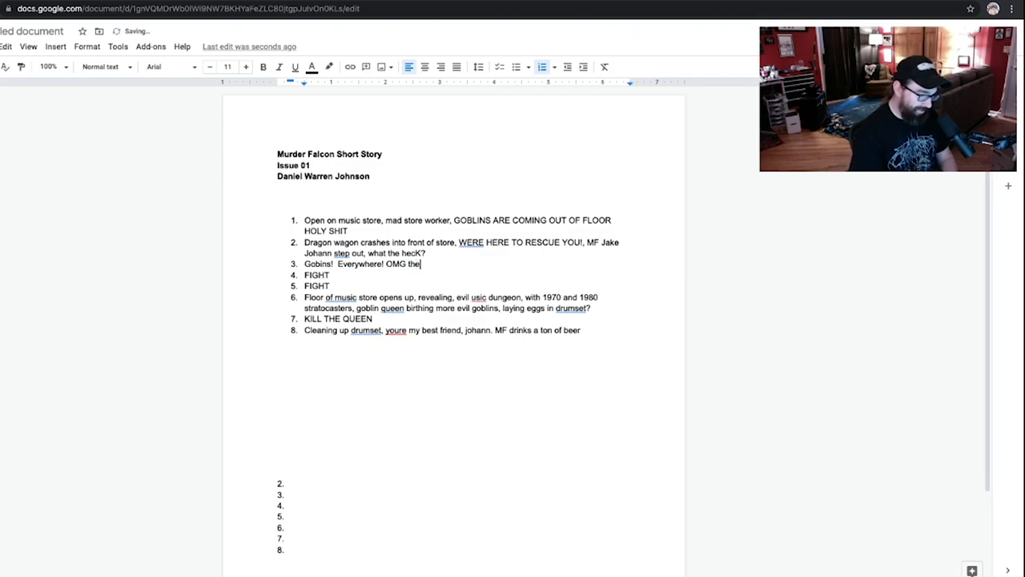
text(res too many of )
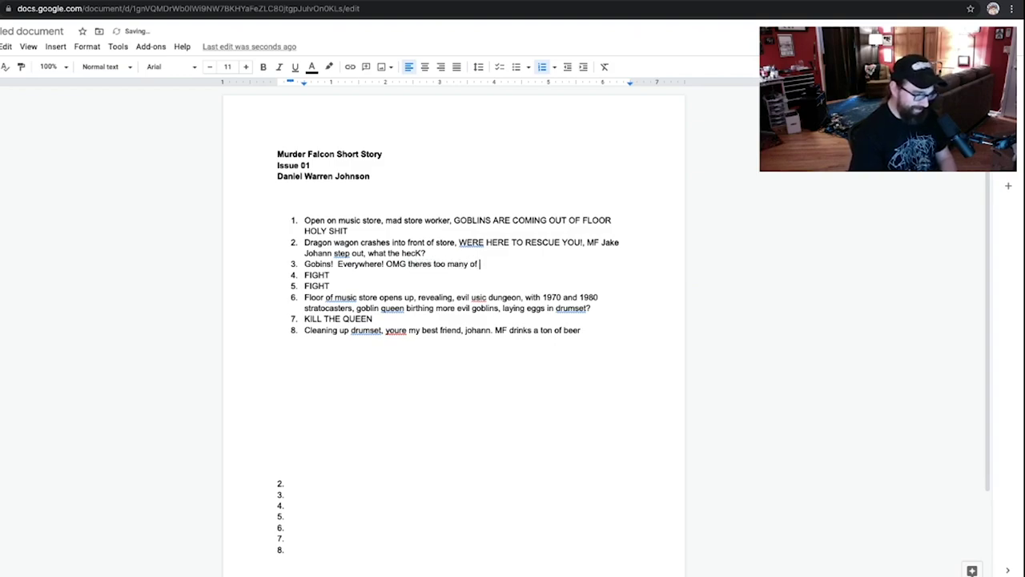
text(them)
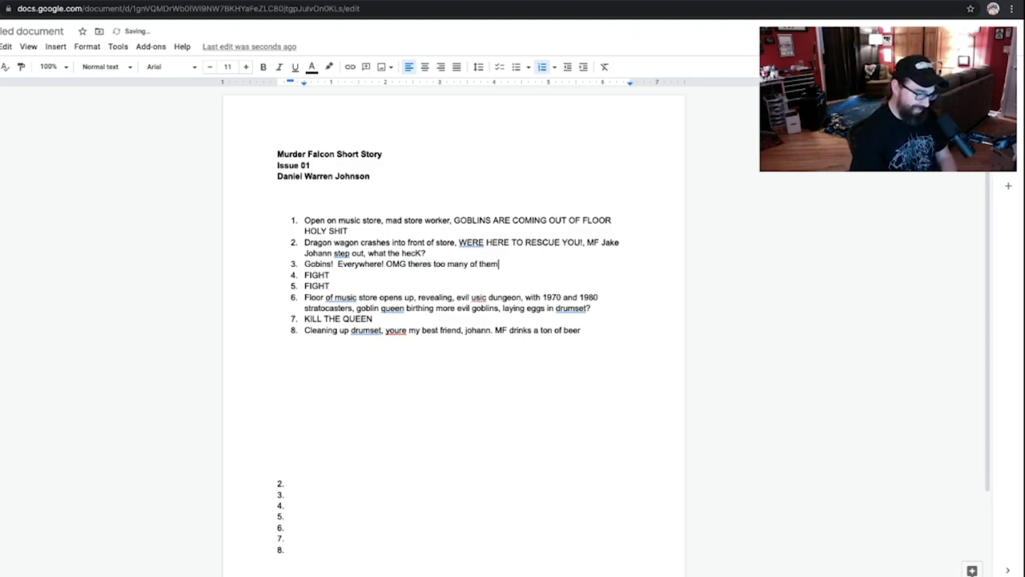
text(!)
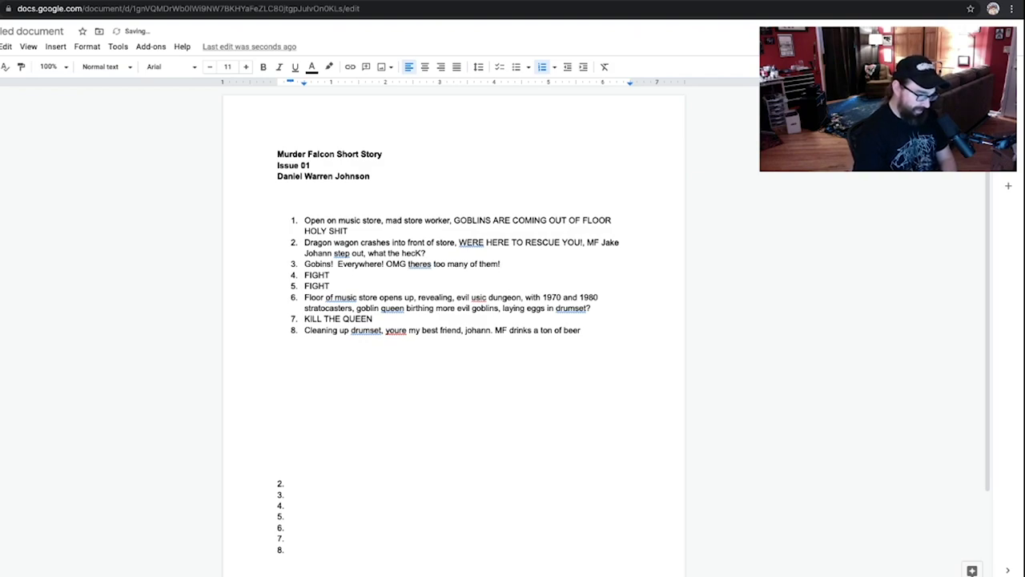
double_click(318, 286)
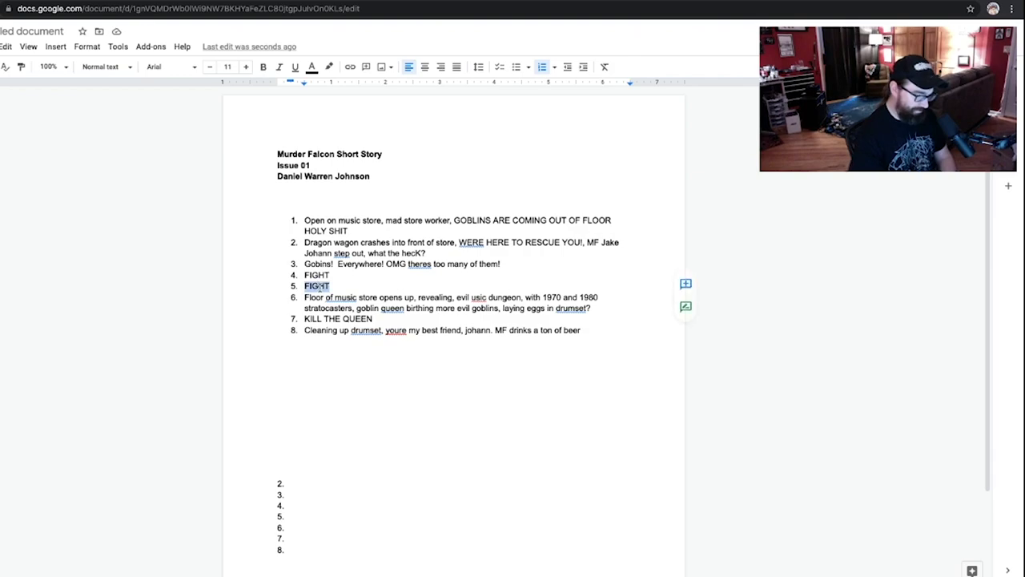
key(BackSpace)
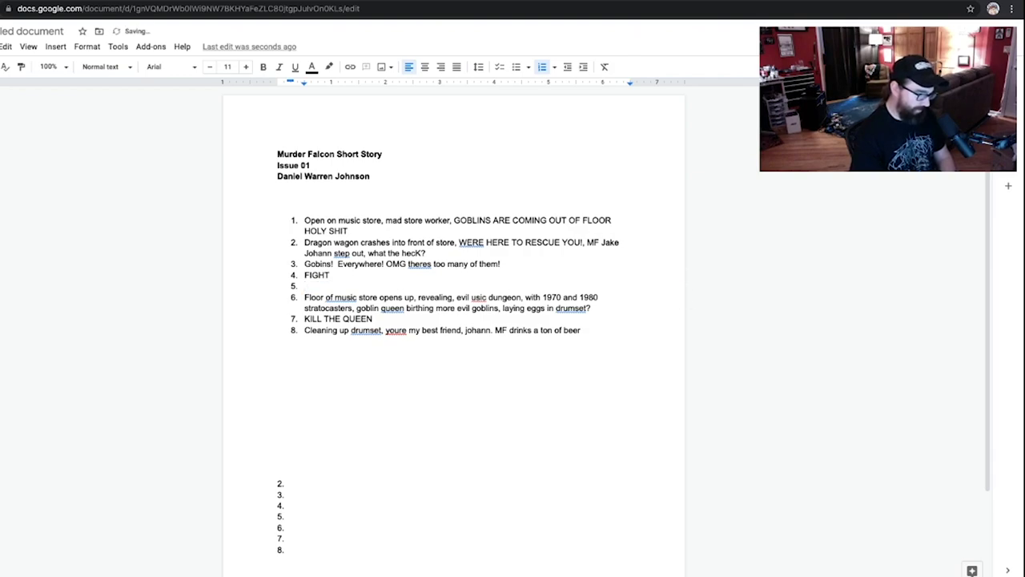
click(324, 350)
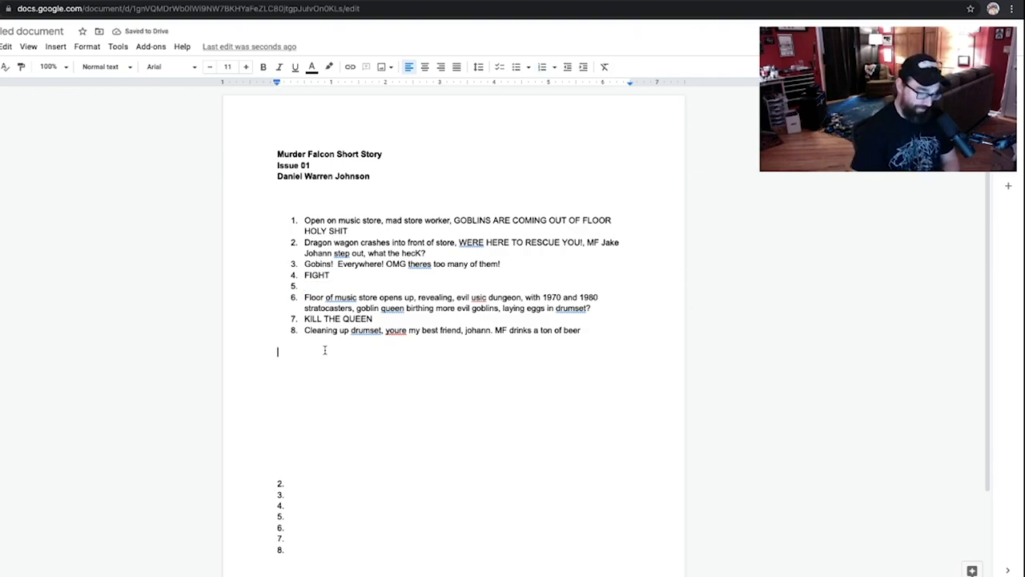
Append ', store owner finds their love of music once again.' to beat 8, changing 'his' to 'their'.
key(Return)
key(Return)
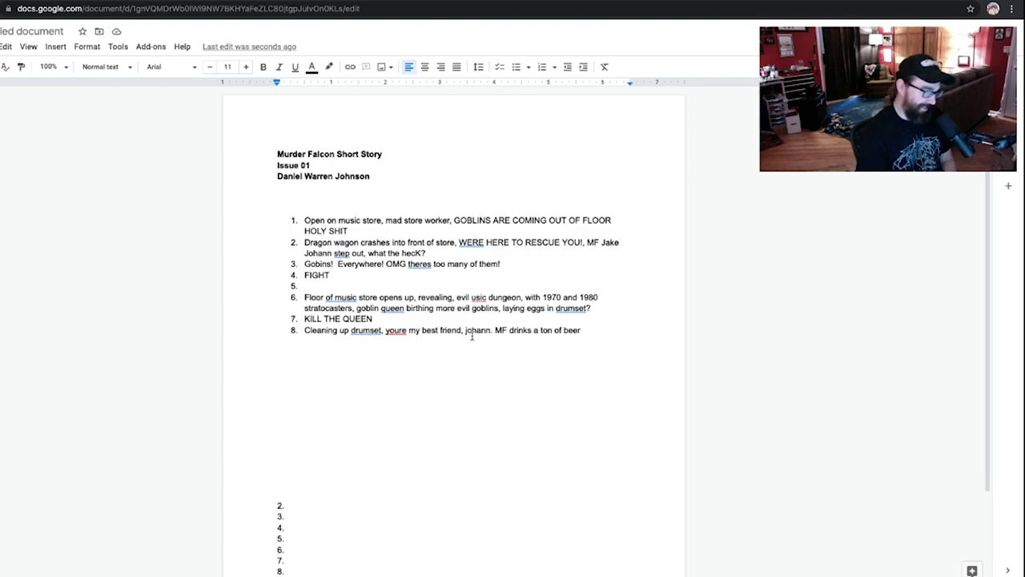
click(611, 331)
text(, )
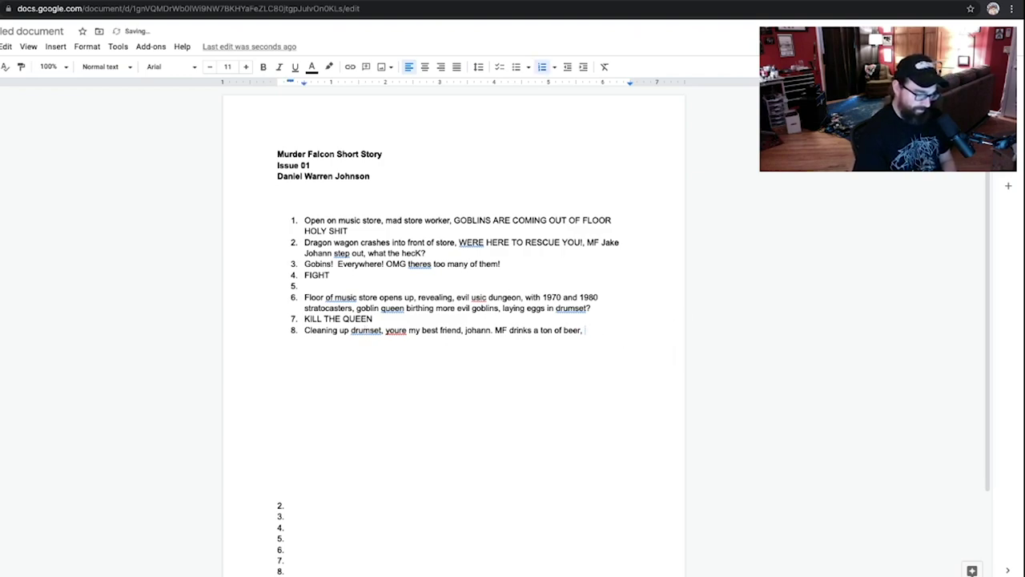
text(store owner f)
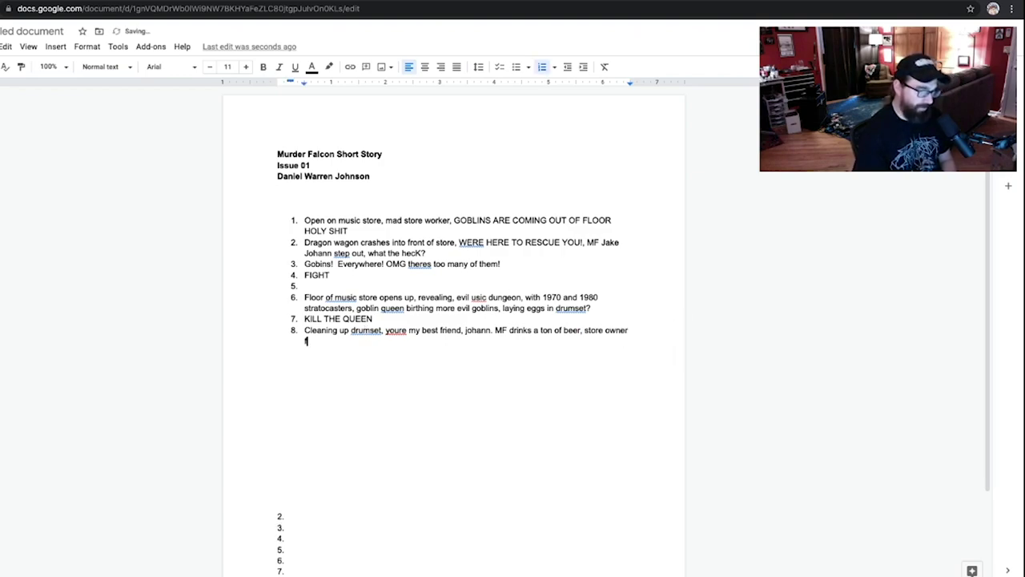
text(inds his love )
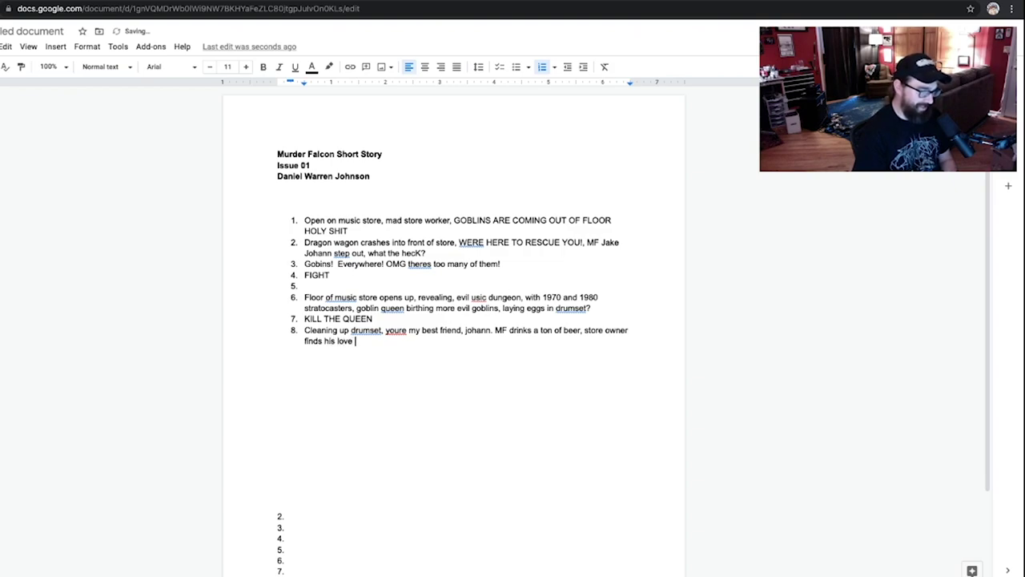
text(of music once again.)
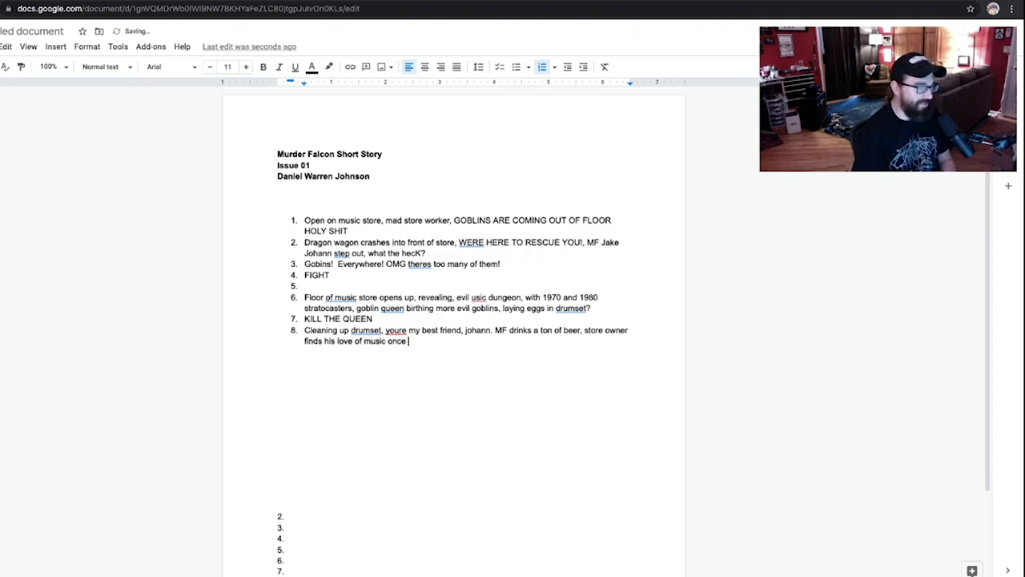
double_click(330, 341)
text(their)
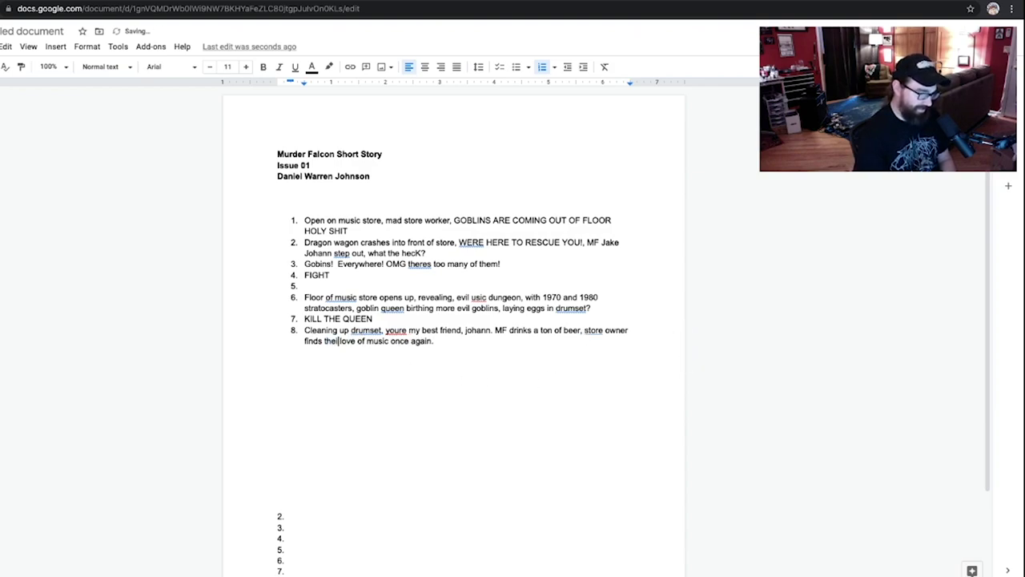
Add 'BAM' at the end of beat 8 and end the list.
click(473, 341)
text(BAM)
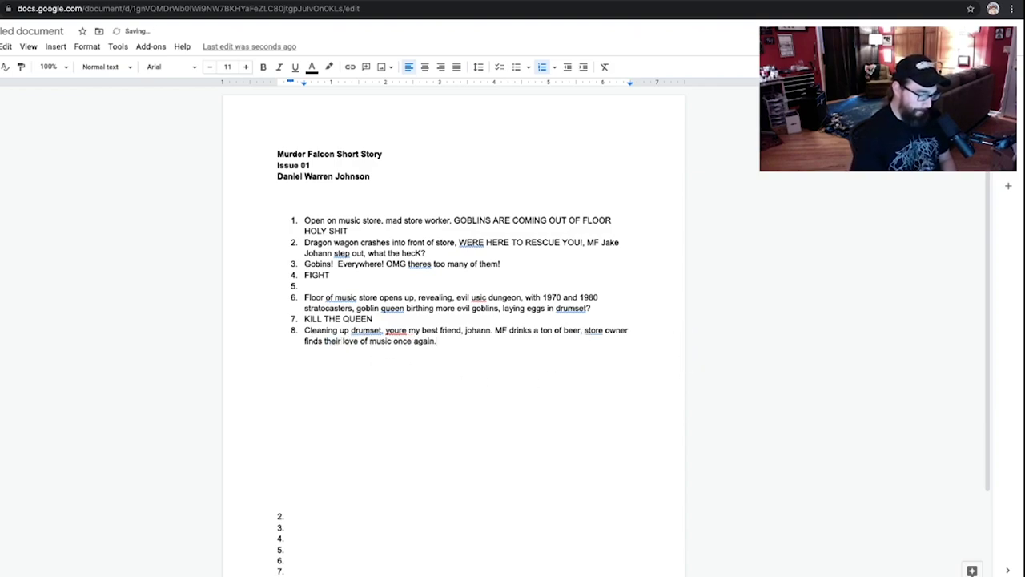
key(Return)
key(Return)
key(Return)
key(Return)
key(Return)
key(Return)
key(Return)
key(Return)
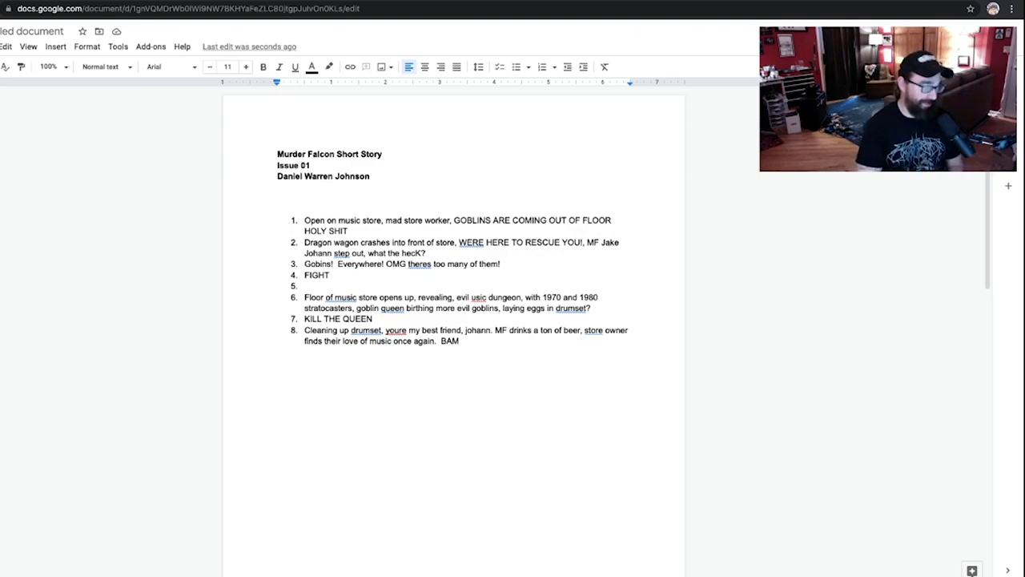
click(336, 282)
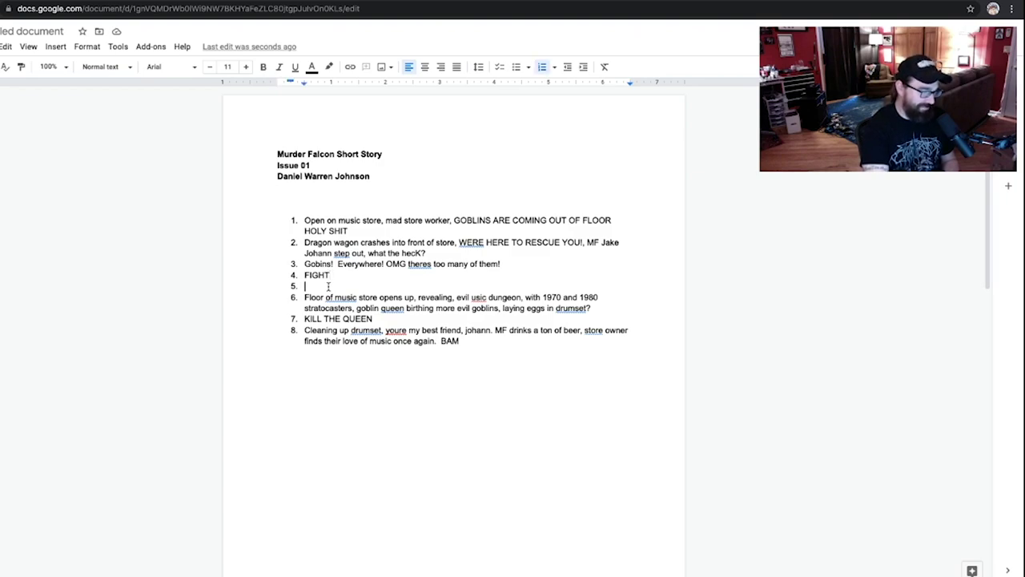